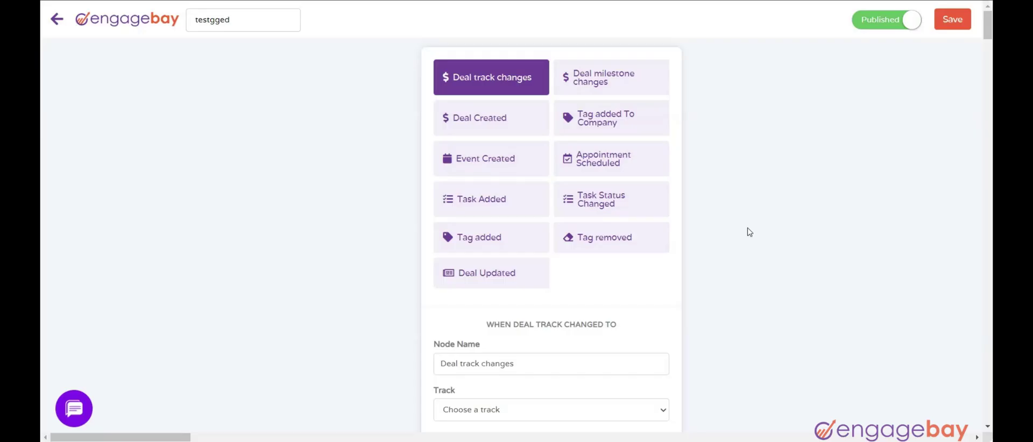
# - Try each trigger tile, settling on Deal Updated, and scroll to its From/To value fields
pyautogui.click(479, 78)
pyautogui.click(602, 75)
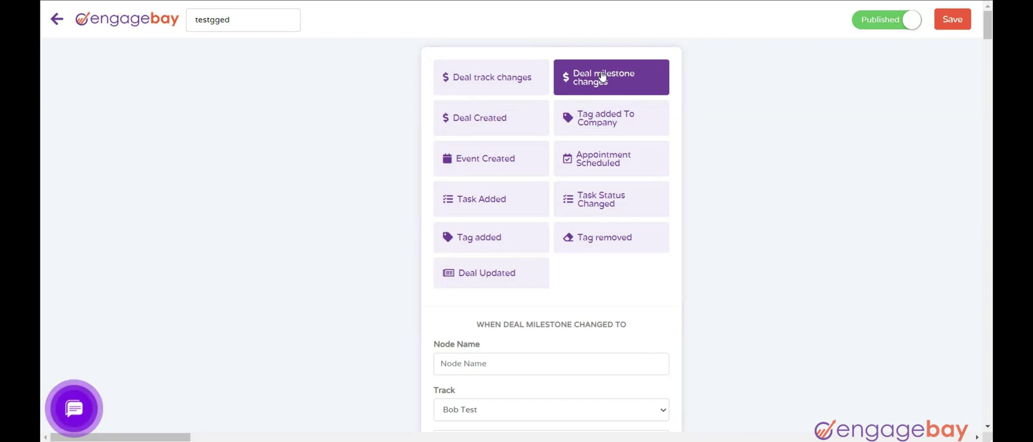
pyautogui.click(472, 126)
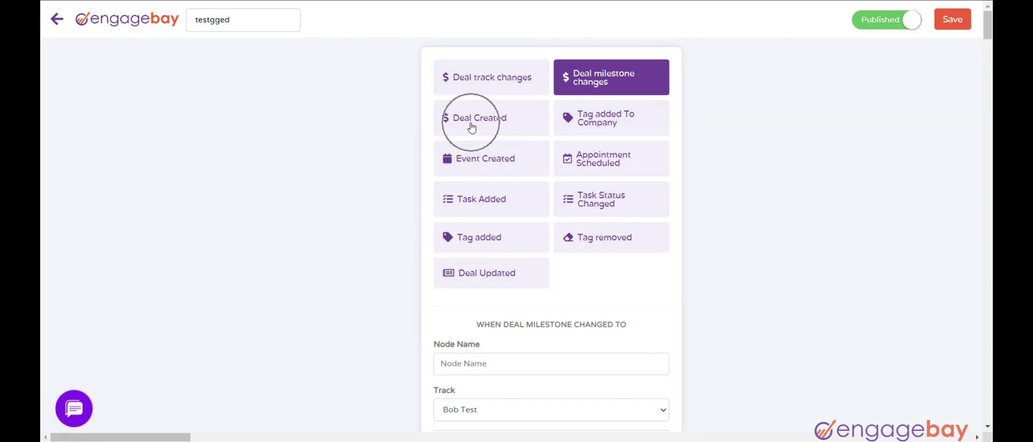
pyautogui.click(592, 126)
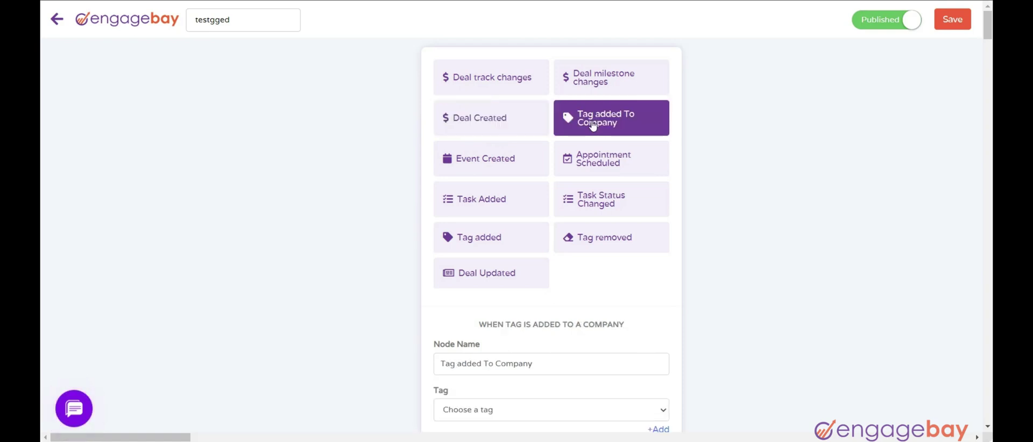
pyautogui.click(481, 159)
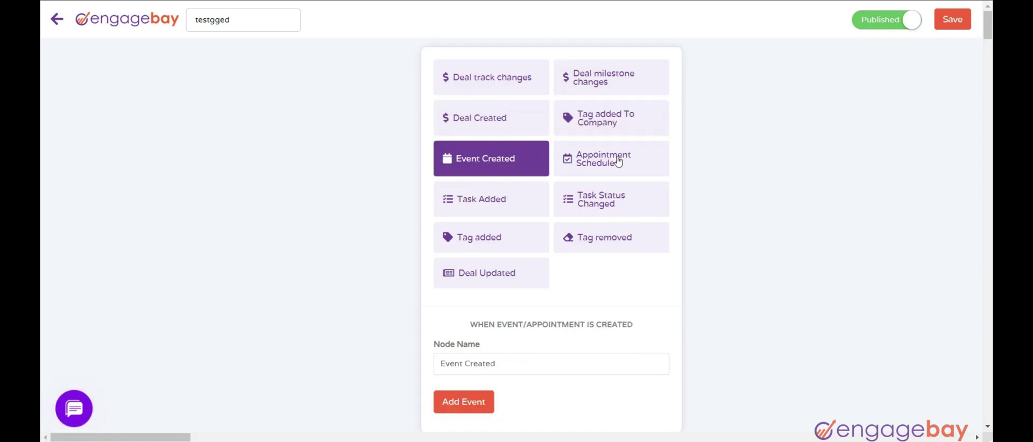
pyautogui.click(482, 209)
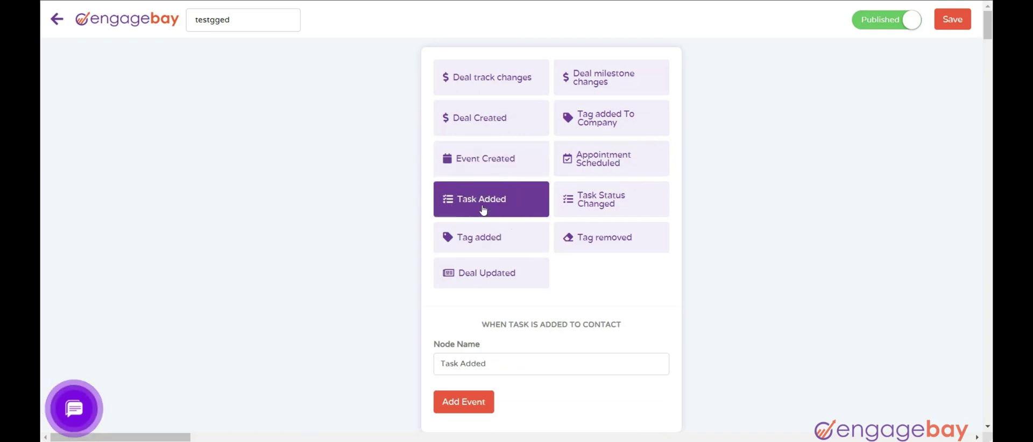
pyautogui.click(607, 197)
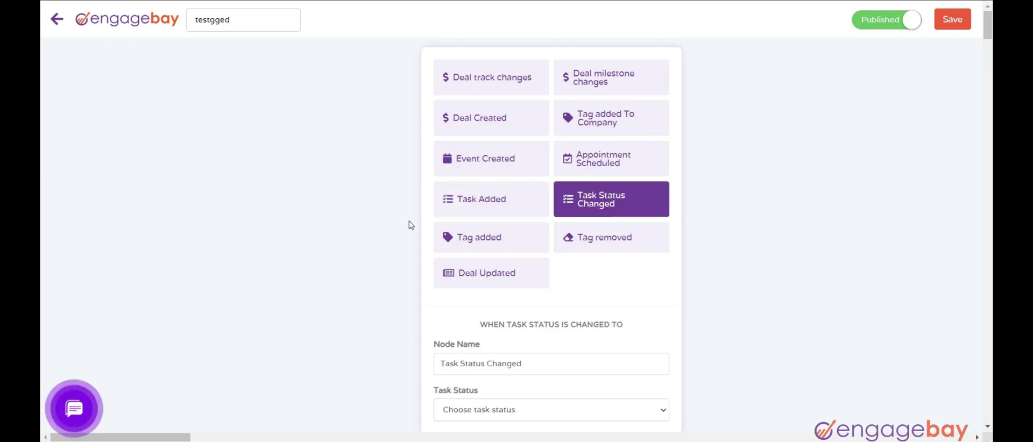
pyautogui.click(469, 235)
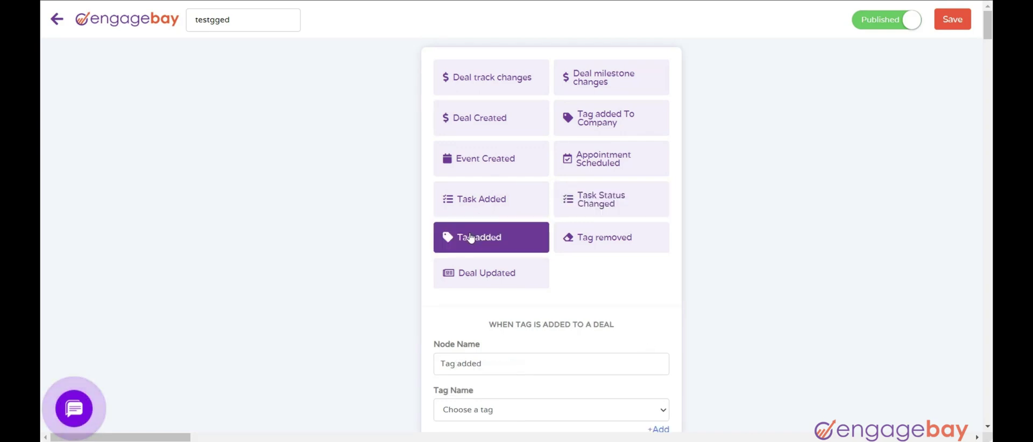
pyautogui.click(590, 236)
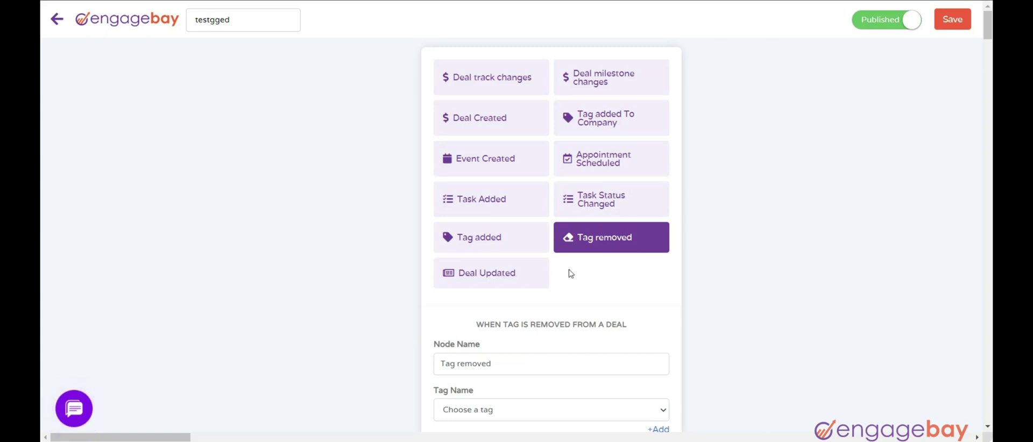
pyautogui.click(511, 270)
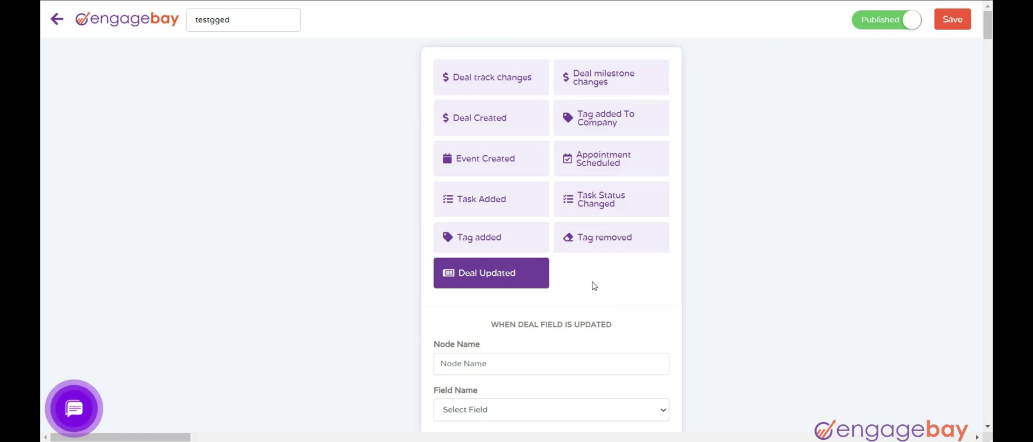
pyautogui.scroll(-1, 589, 286)
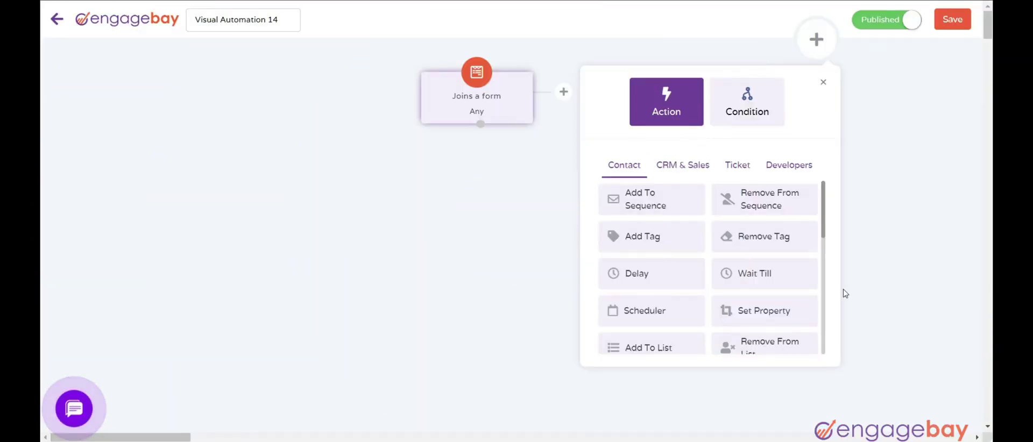
pyautogui.click(800, 208)
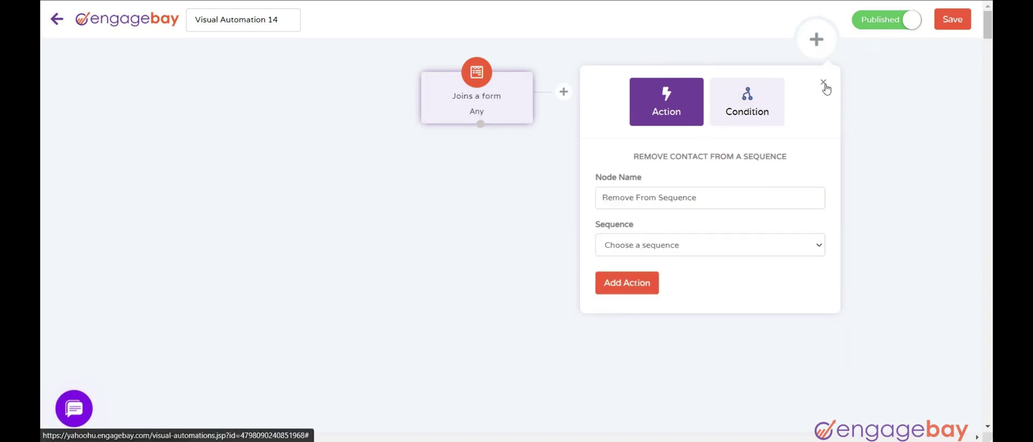
pyautogui.click(823, 83)
pyautogui.click(815, 39)
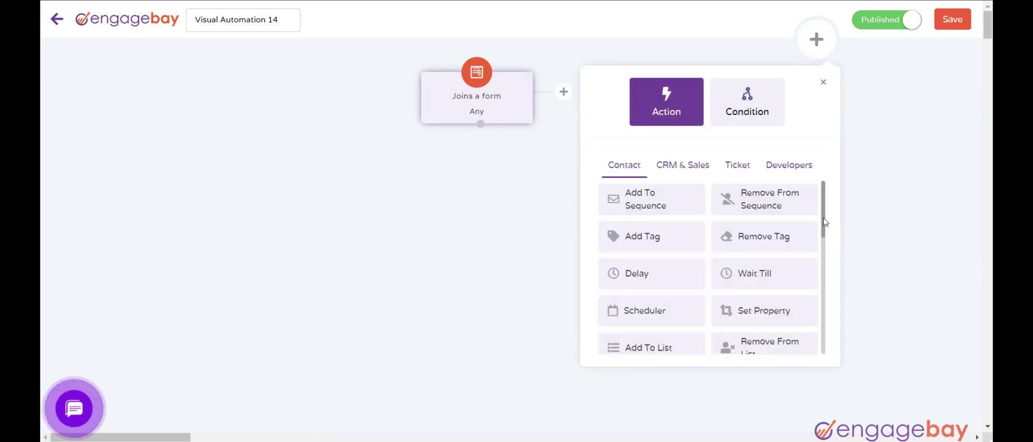
pyautogui.click(653, 241)
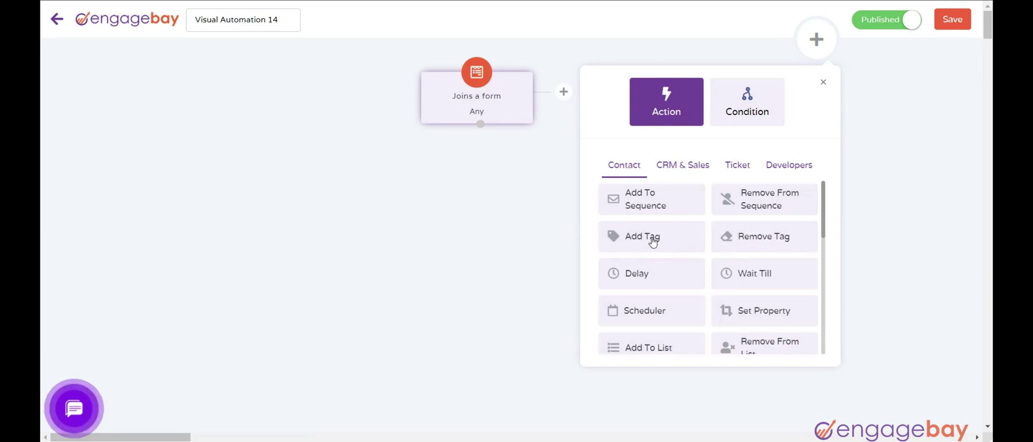
pyautogui.click(775, 245)
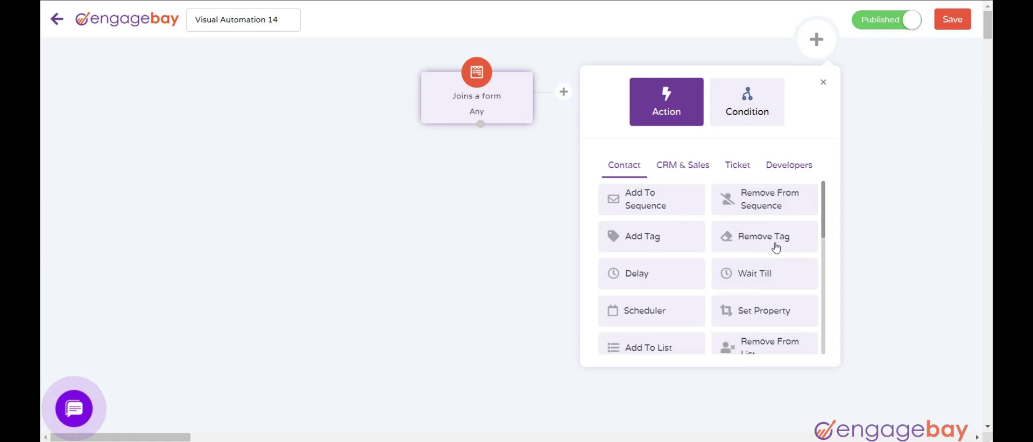
pyautogui.click(645, 278)
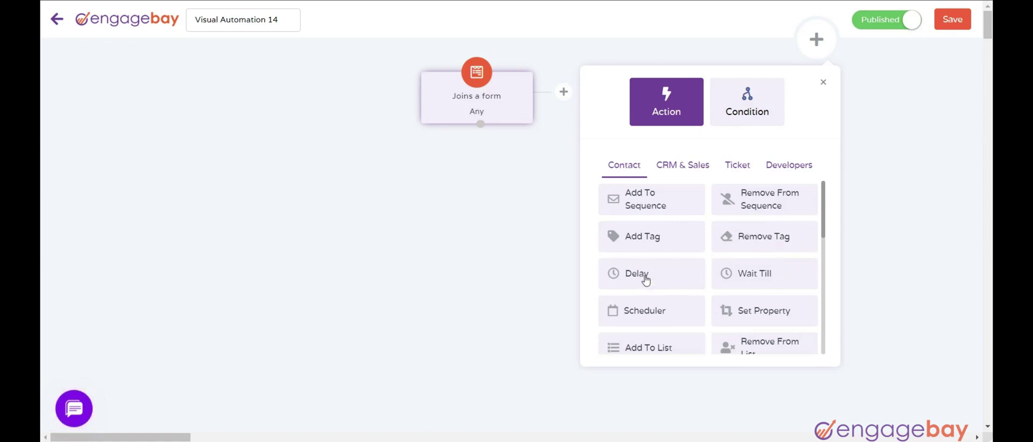
pyautogui.click(754, 282)
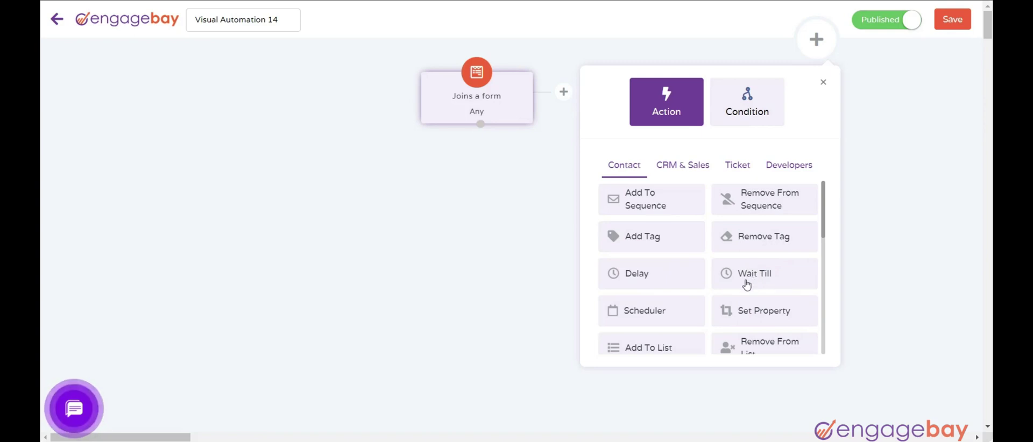
pyautogui.click(644, 312)
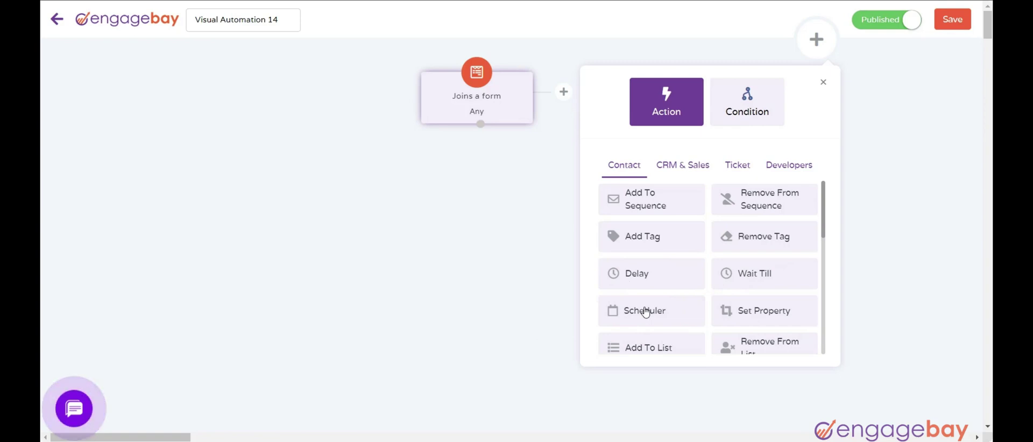
pyautogui.click(756, 319)
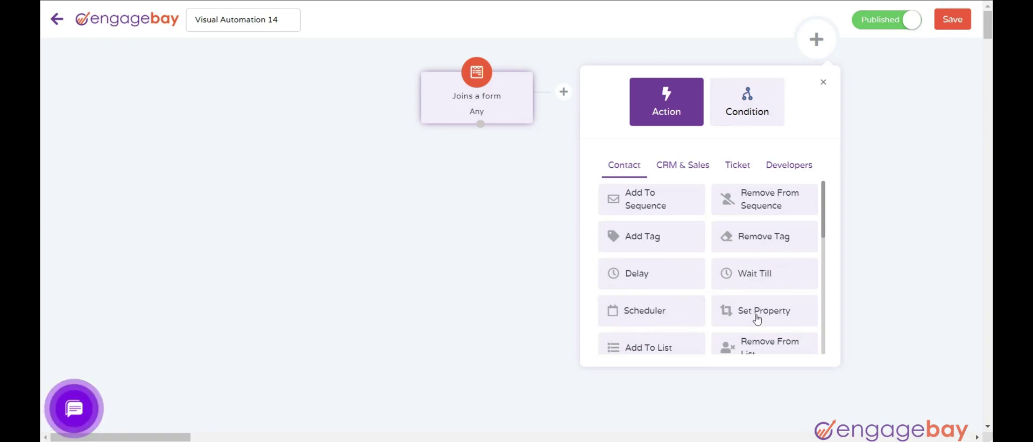
pyautogui.scroll(-1, 756, 318)
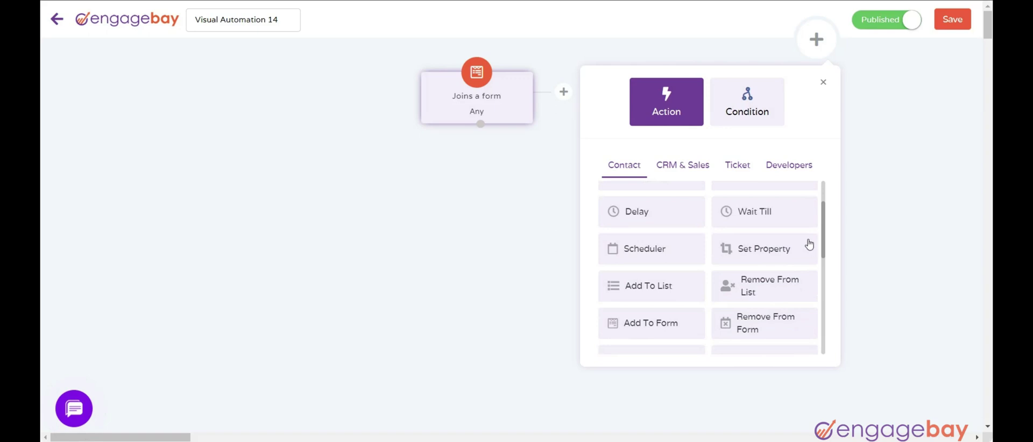
pyautogui.click(660, 292)
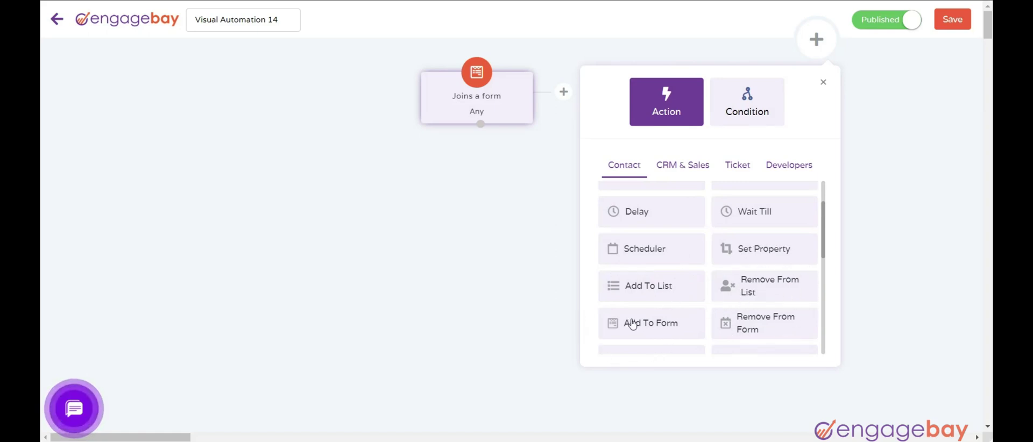
pyautogui.scroll(-1, 632, 324)
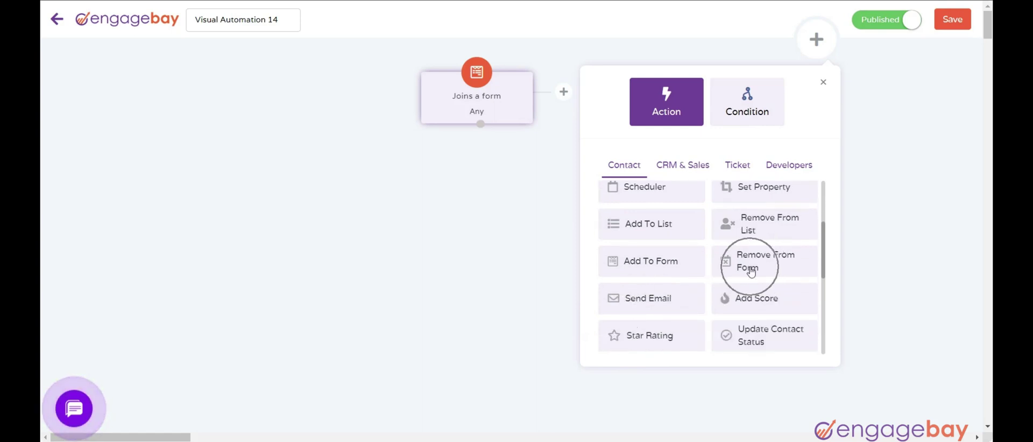
pyautogui.click(648, 303)
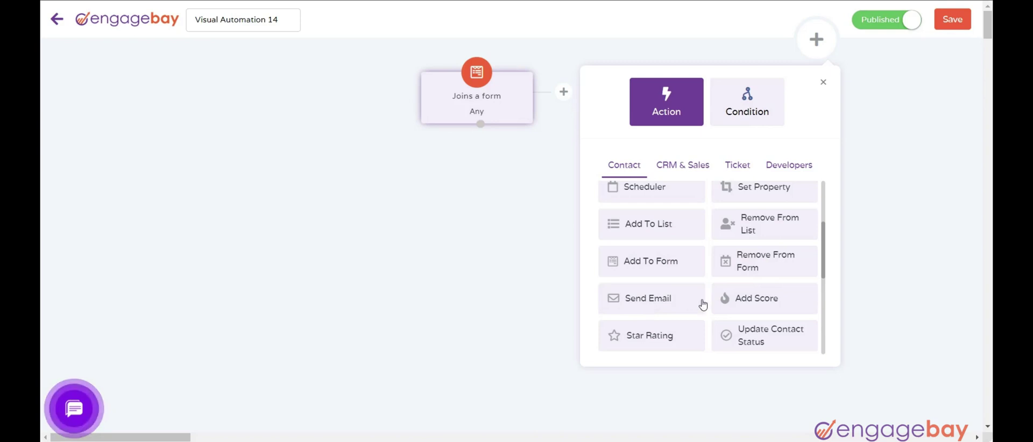
pyautogui.click(740, 300)
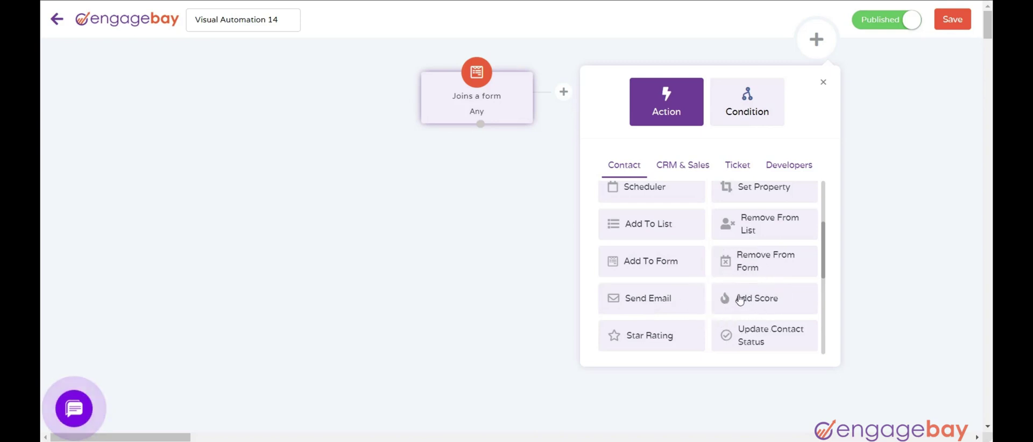
pyautogui.click(655, 336)
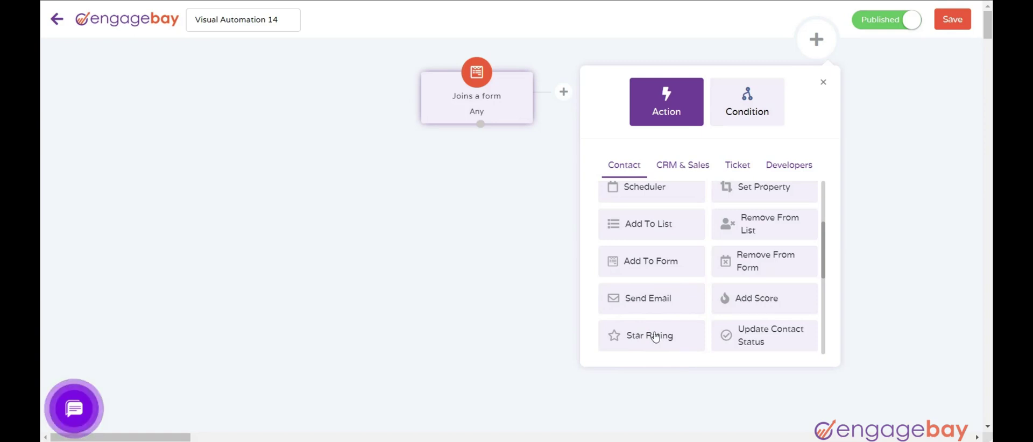
pyautogui.click(742, 341)
pyautogui.scroll(-1, 741, 341)
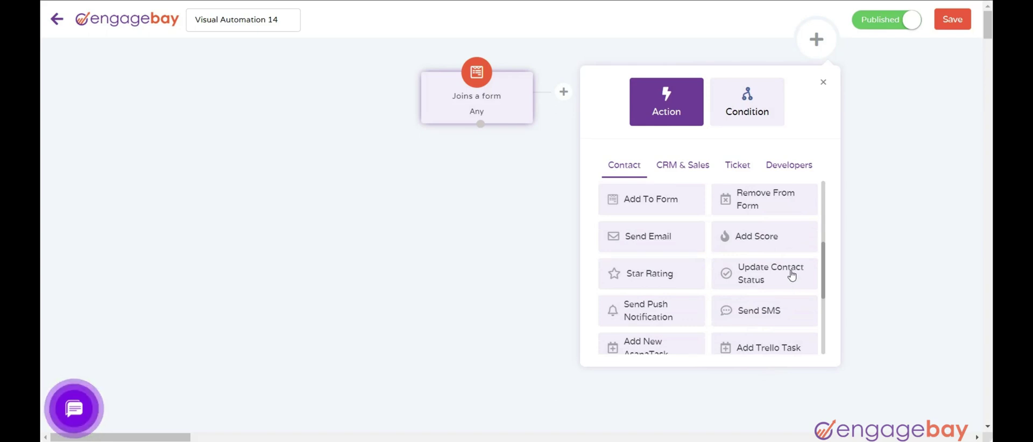
pyautogui.click(644, 314)
pyautogui.click(746, 316)
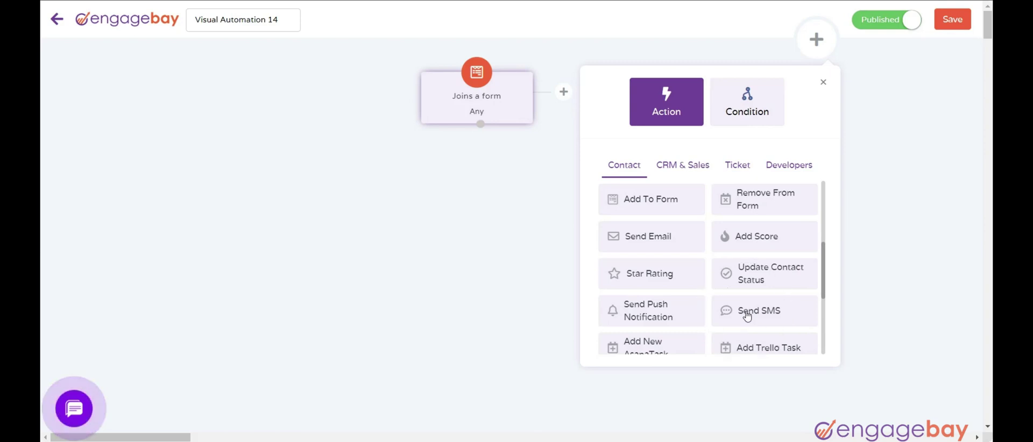
pyautogui.scroll(-1, 747, 316)
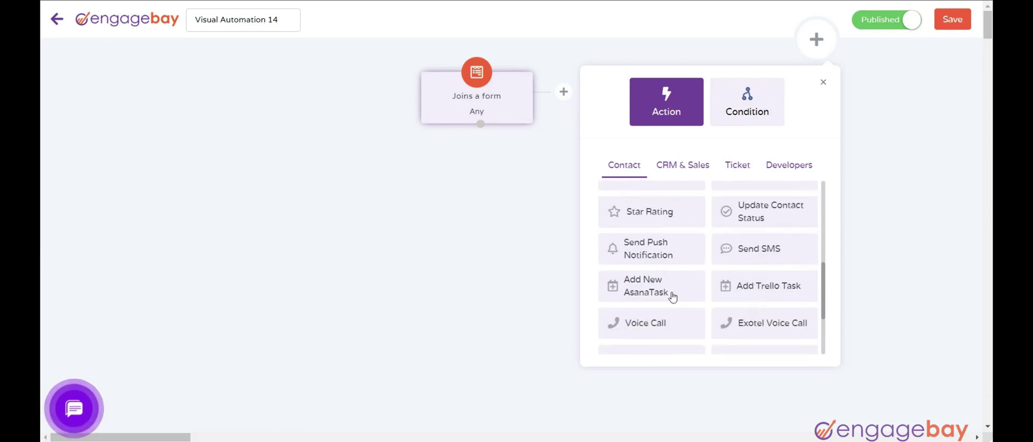
pyautogui.click(661, 323)
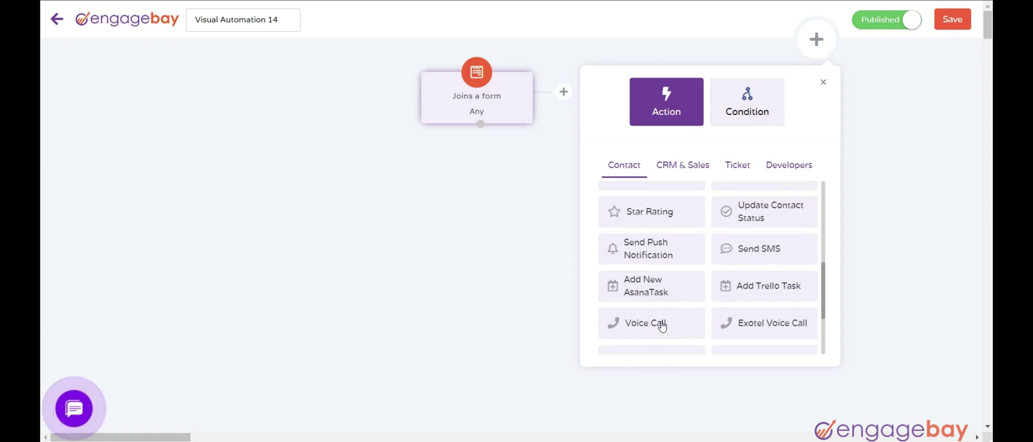
pyautogui.scroll(-1, 661, 322)
pyautogui.click(670, 299)
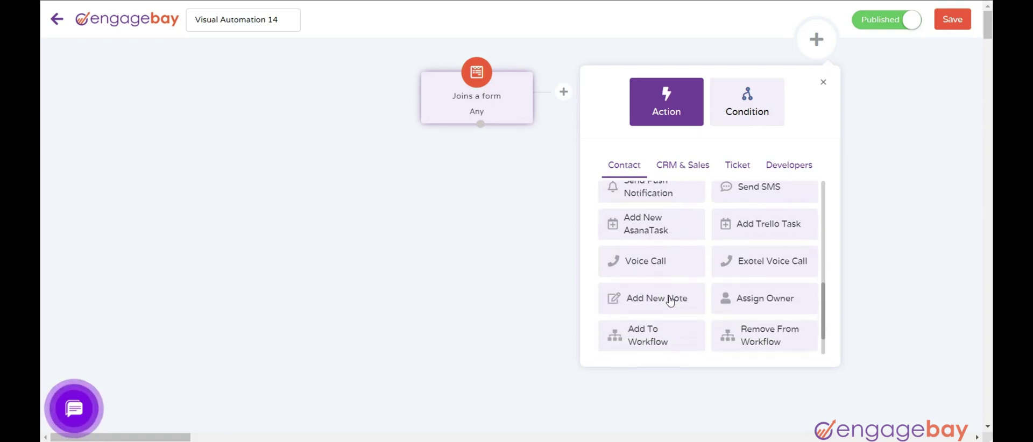
pyautogui.click(749, 300)
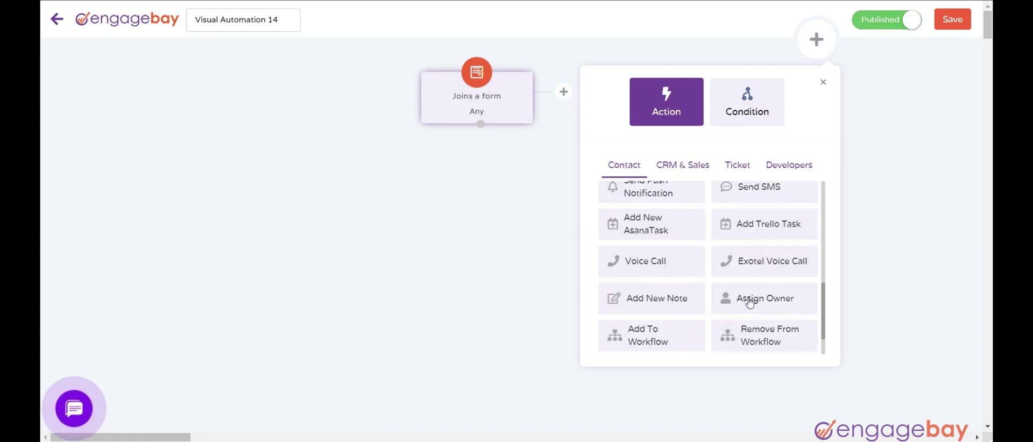
pyautogui.scroll(-1, 749, 301)
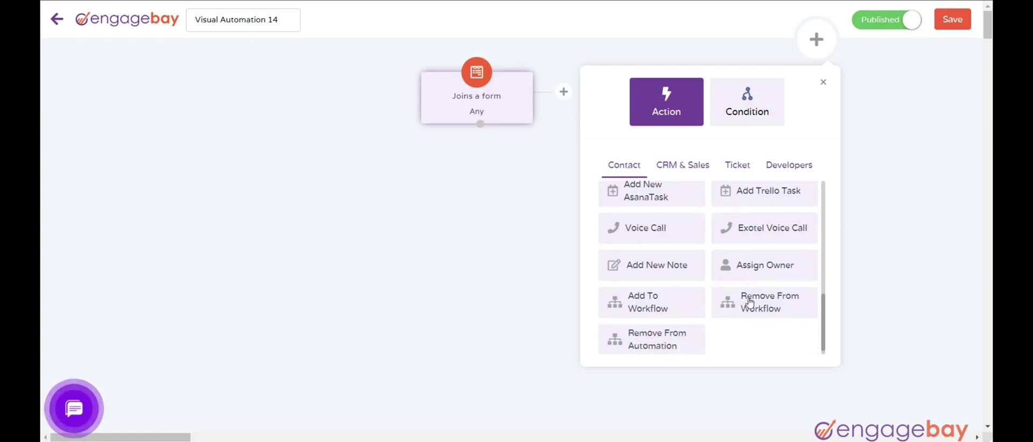
pyautogui.click(657, 294)
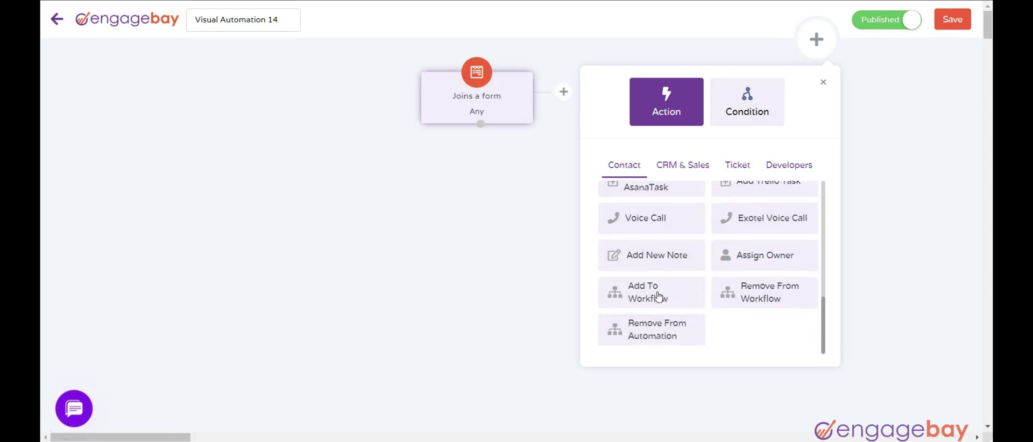
pyautogui.click(745, 293)
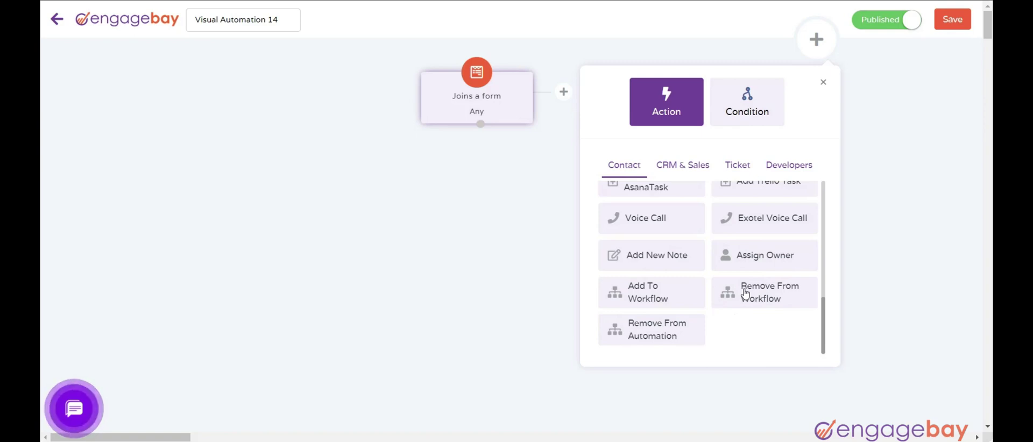
pyautogui.click(651, 331)
# - Open the Condition list and browse Contact conditions like Has Completed Broadcast, Contact Score Is, Contact Source Is
pyautogui.click(739, 115)
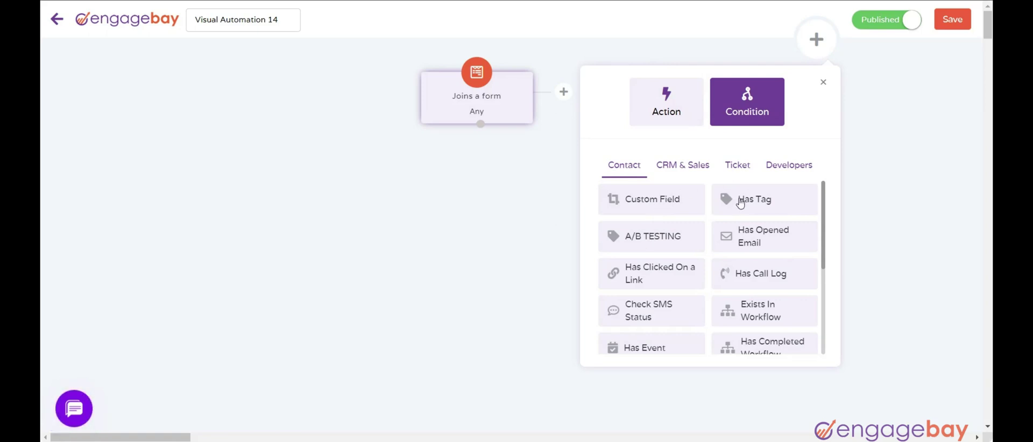
pyautogui.click(667, 239)
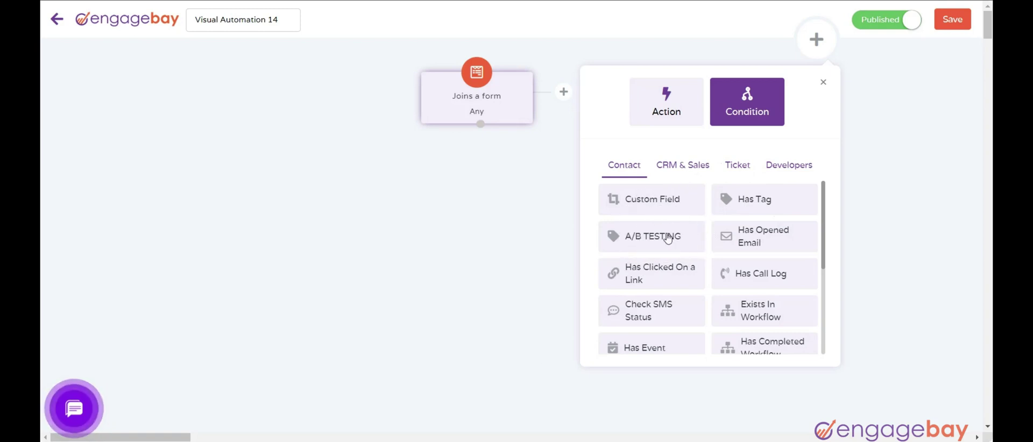
pyautogui.click(757, 245)
pyautogui.click(656, 280)
pyautogui.click(734, 272)
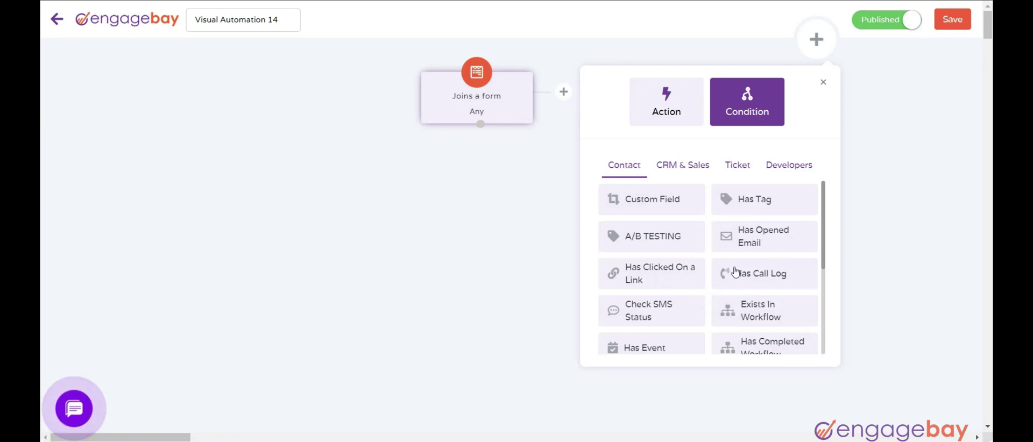
pyautogui.click(668, 322)
pyautogui.scroll(-1, 669, 321)
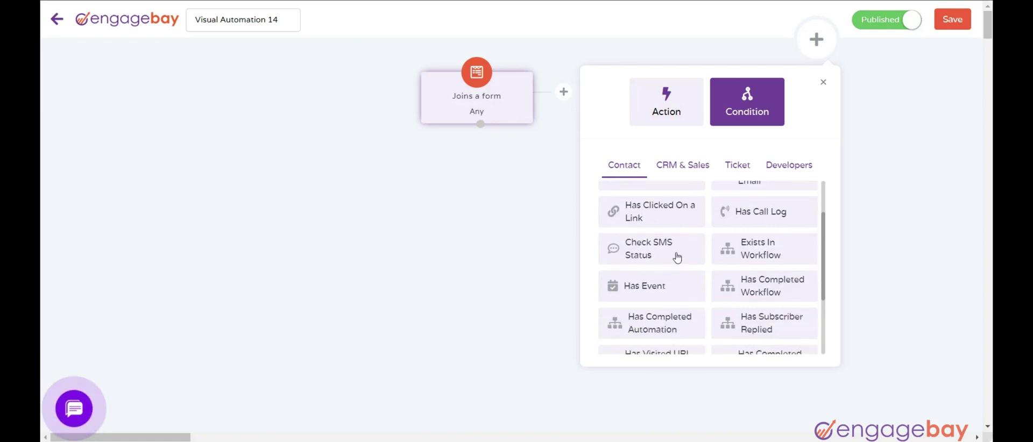
pyautogui.click(793, 257)
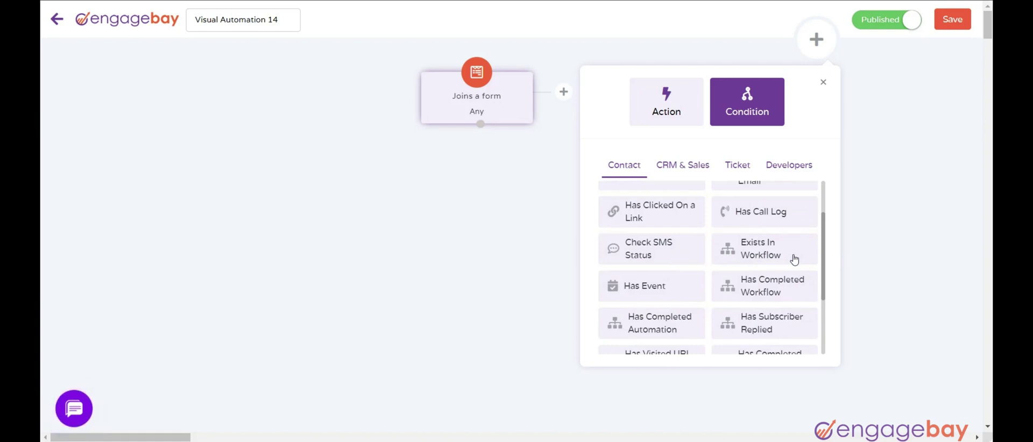
pyautogui.click(685, 294)
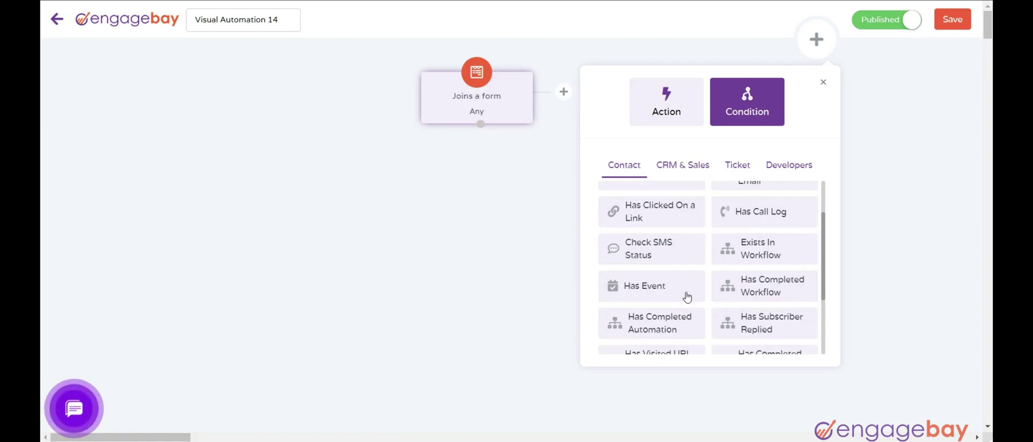
pyautogui.click(799, 290)
pyautogui.scroll(-1, 800, 291)
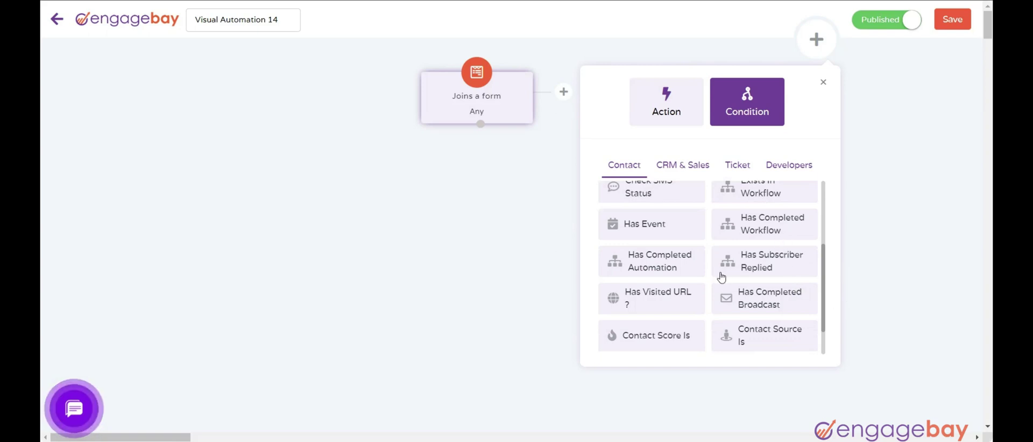
# - Browse the remaining condition tiles, then return to the Automations list (19 published, 1 draft)
pyautogui.click(685, 263)
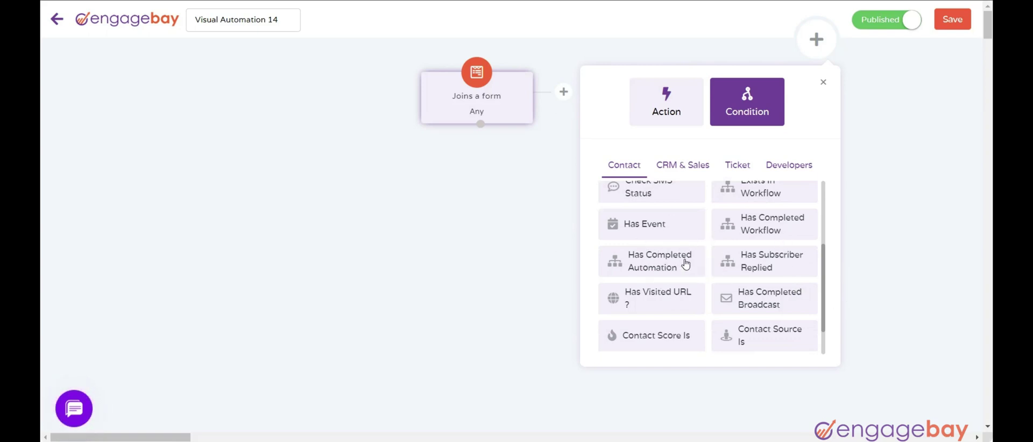
pyautogui.click(772, 265)
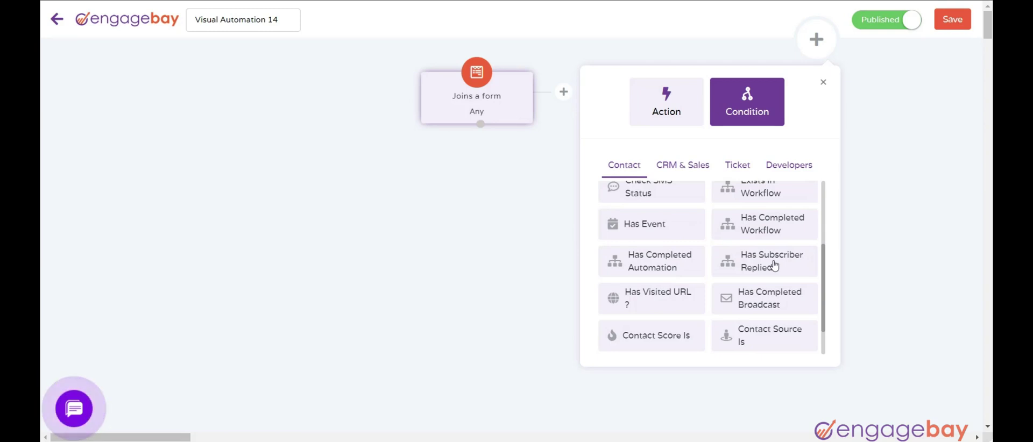
pyautogui.click(674, 316)
pyautogui.click(758, 300)
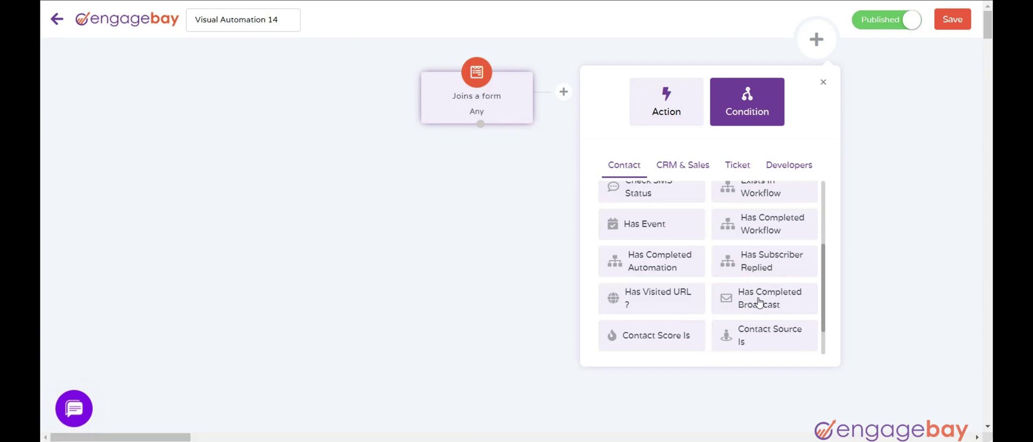
pyautogui.scroll(-1, 726, 301)
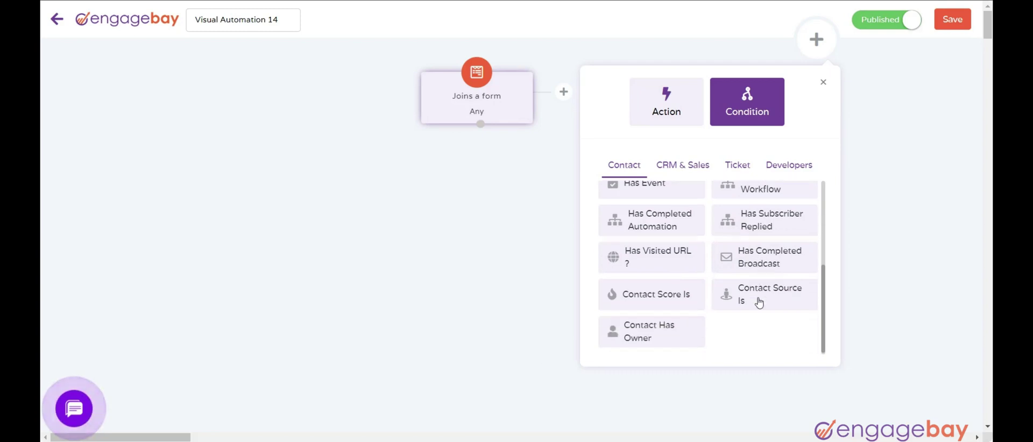
pyautogui.scroll(1, 694, 304)
pyautogui.scroll(-1, 672, 323)
pyautogui.scroll(-1, 672, 323)
pyautogui.click(675, 304)
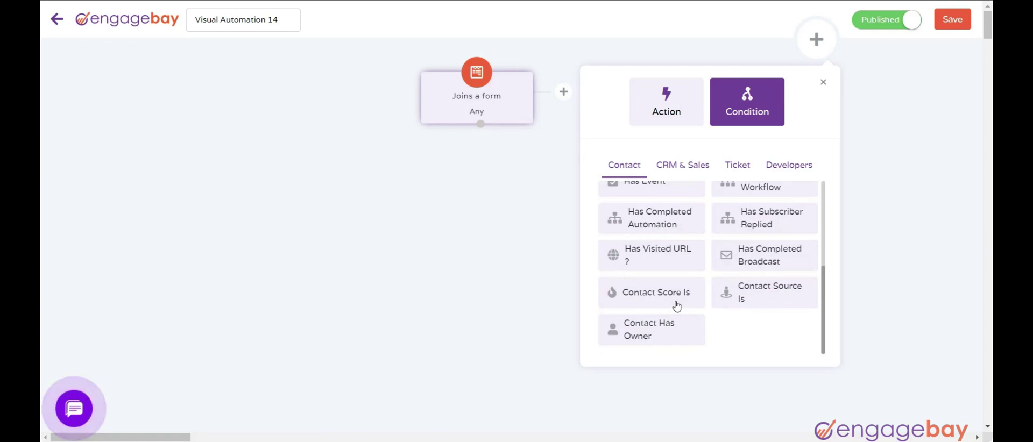
pyautogui.click(747, 295)
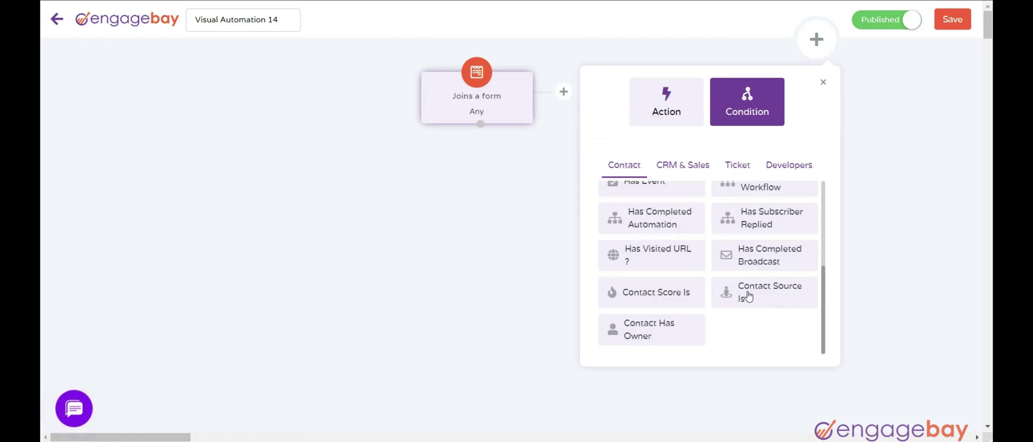
pyautogui.click(663, 337)
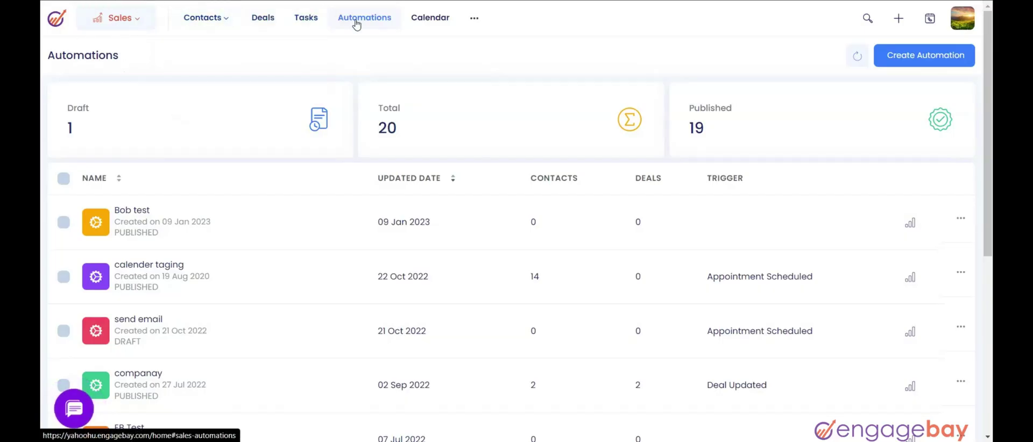
pyautogui.click(904, 58)
pyautogui.write('J')
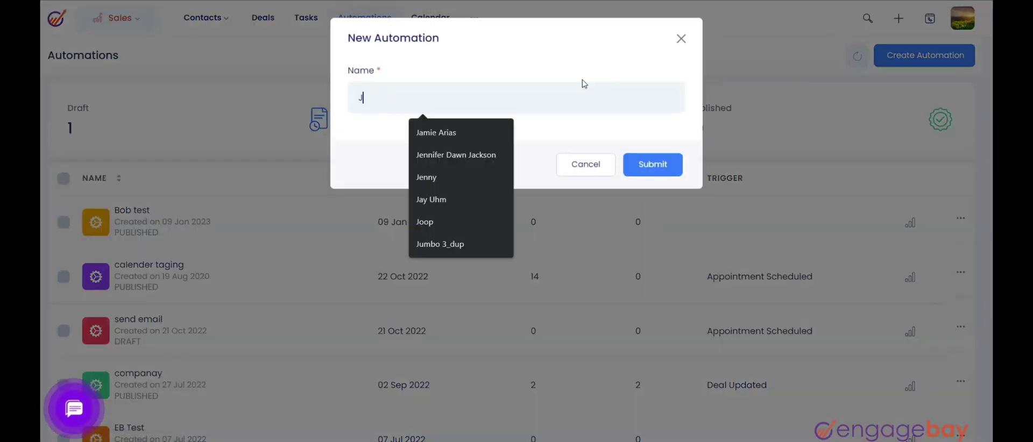
pyautogui.write('enny')
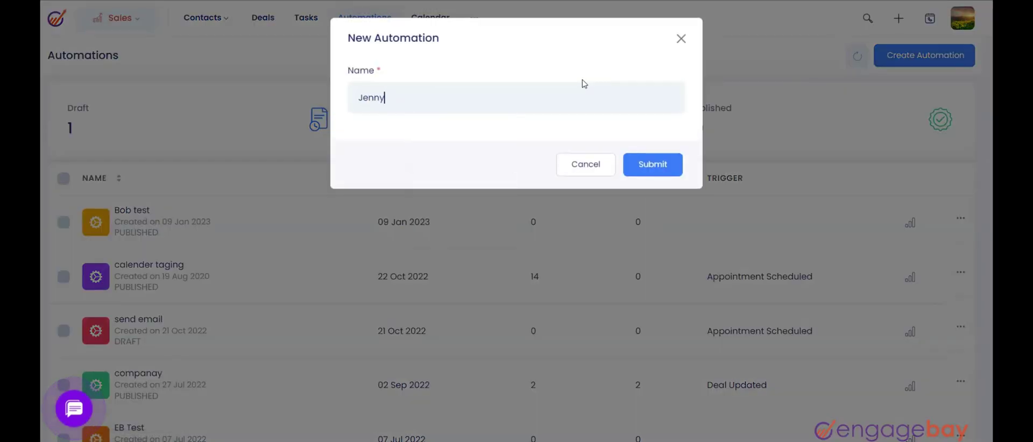
pyautogui.click(646, 166)
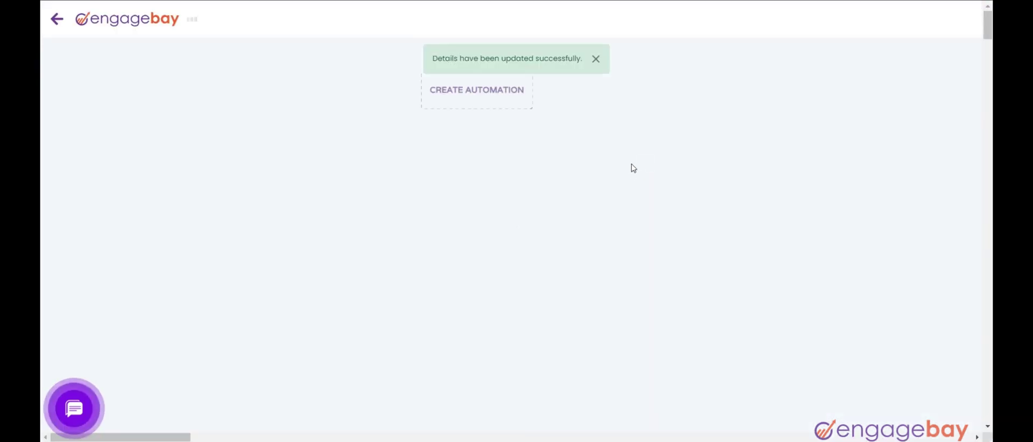
pyautogui.click(505, 100)
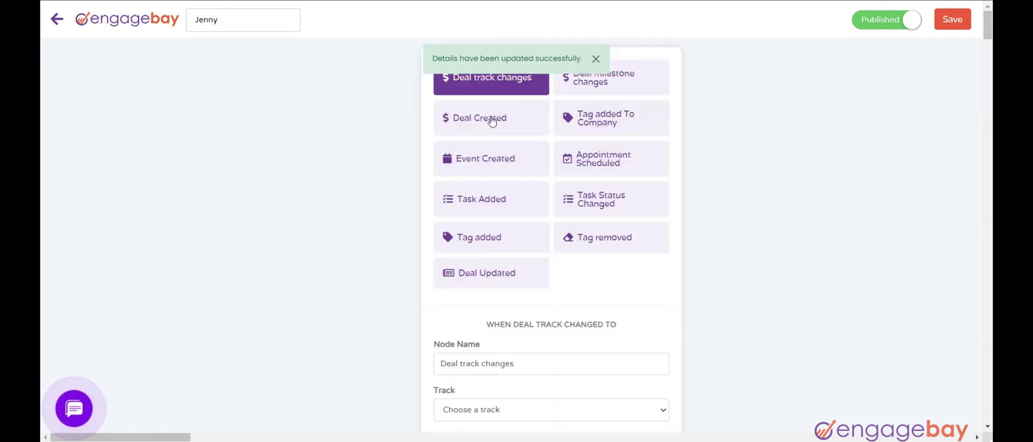
pyautogui.click(491, 122)
pyautogui.scroll(-2, 519, 188)
pyautogui.click(473, 284)
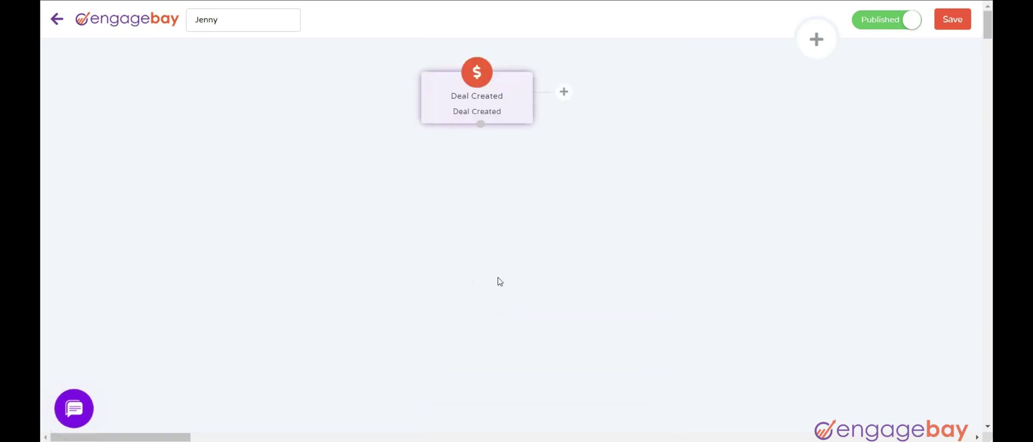
# - Add an Add New Task action with node name 'new task' and task name 'tastk'
pyautogui.click(823, 50)
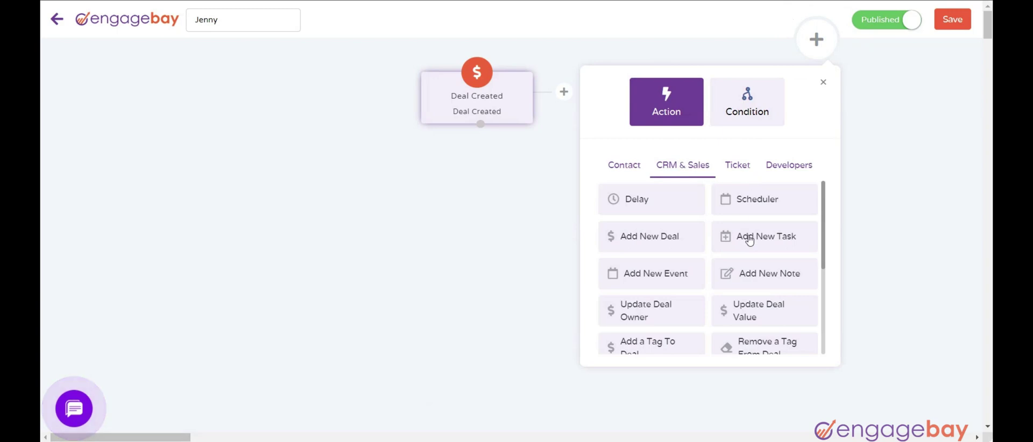
pyautogui.click(749, 240)
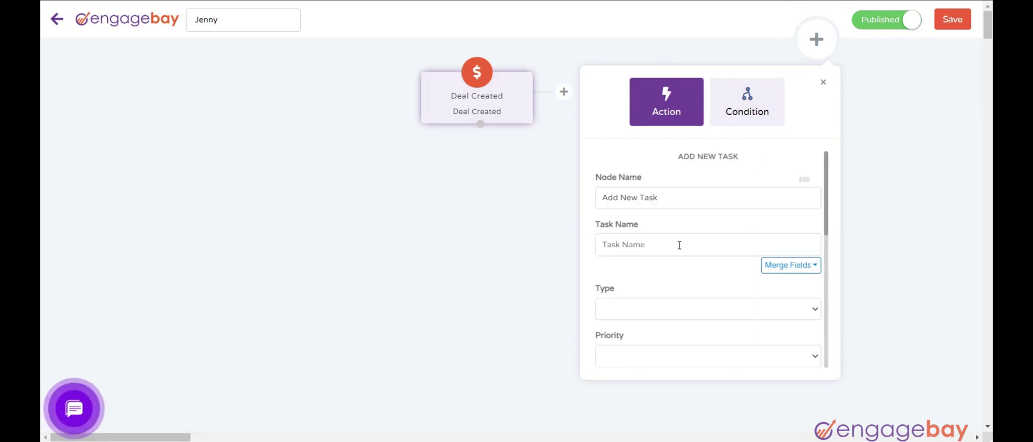
pyautogui.click(662, 197)
pyautogui.write('new')
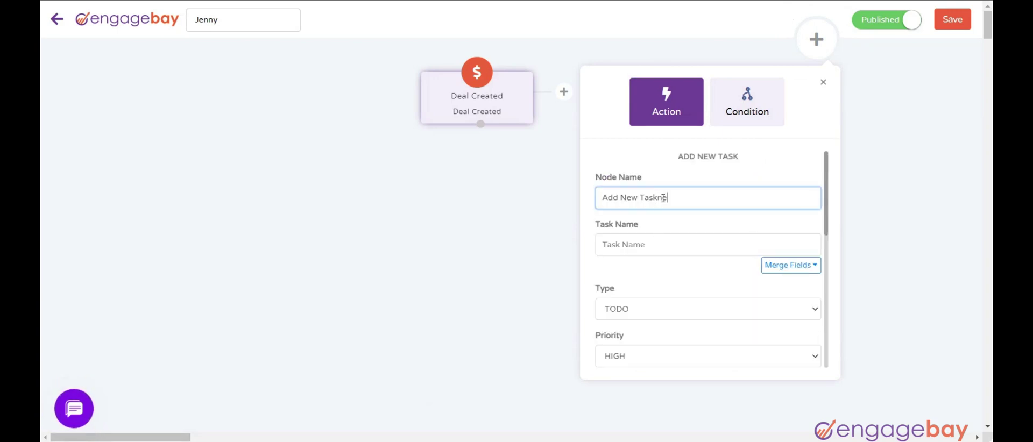
pyautogui.press('BackSpace')
pyautogui.press('BackSpace')
pyautogui.press('BackSpace')
pyautogui.press('BackSpace')
pyautogui.press('BackSpace')
pyautogui.press('BackSpace')
pyautogui.press('BackSpace')
pyautogui.press('BackSpace')
pyautogui.press('BackSpace')
pyautogui.press('BackSpace')
pyautogui.press('BackSpace')
pyautogui.press('BackSpace')
pyautogui.press('BackSpace')
pyautogui.press('BackSpace')
pyautogui.press('BackSpace')
pyautogui.write('new')
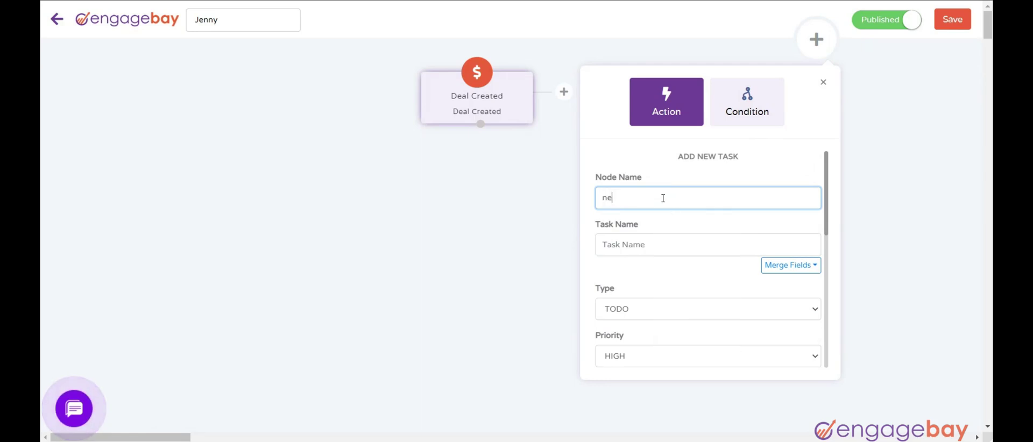
pyautogui.write(' task')
pyautogui.press('Tab')
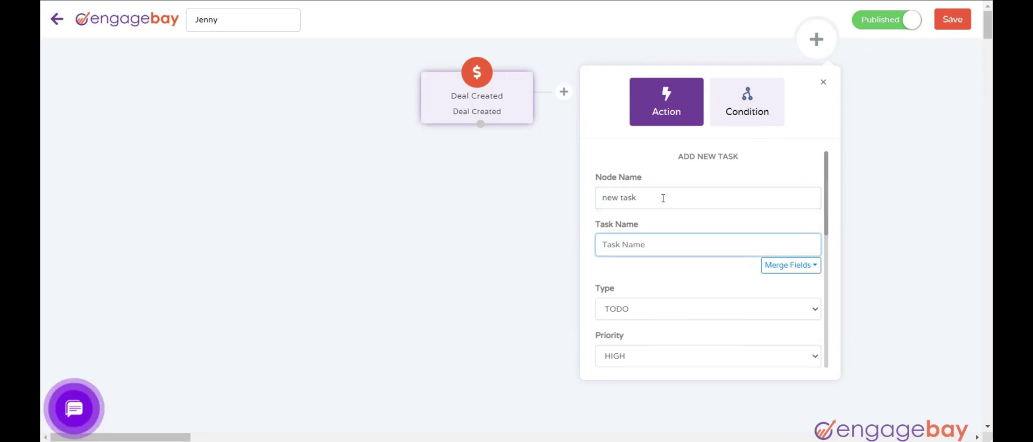
pyautogui.write('tastk')
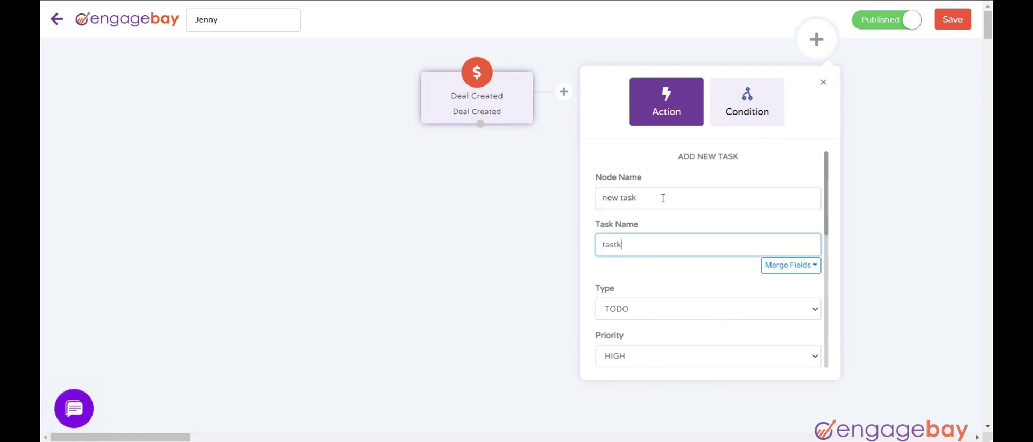
# - Set the task type to CALL, keep priority HIGH, and enter description 'Call customer'
pyautogui.scroll(-3, 659, 198)
pyautogui.click(653, 191)
pyautogui.click(646, 221)
pyautogui.click(643, 239)
pyautogui.click(644, 240)
pyautogui.click(642, 271)
pyautogui.write('Call customer')
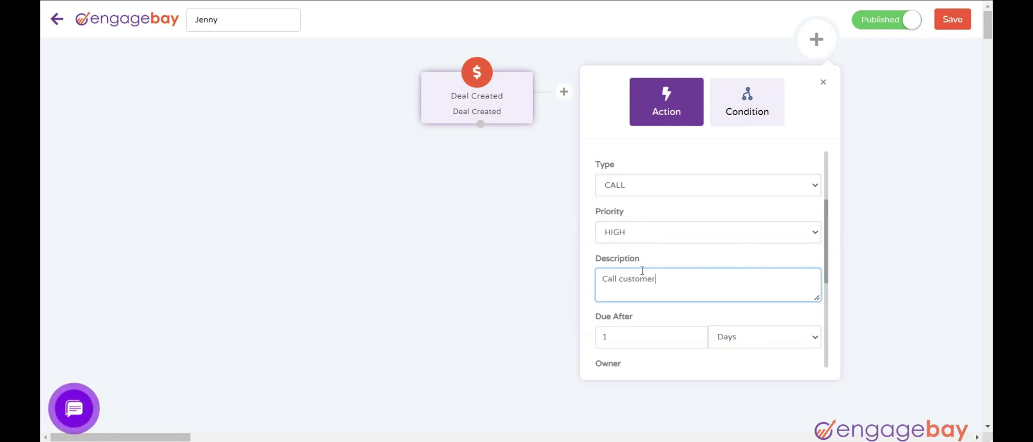
# - Assign a team member as owner, set status to Waiting, and add the task action
pyautogui.scroll(-3, 651, 274)
pyautogui.click(662, 264)
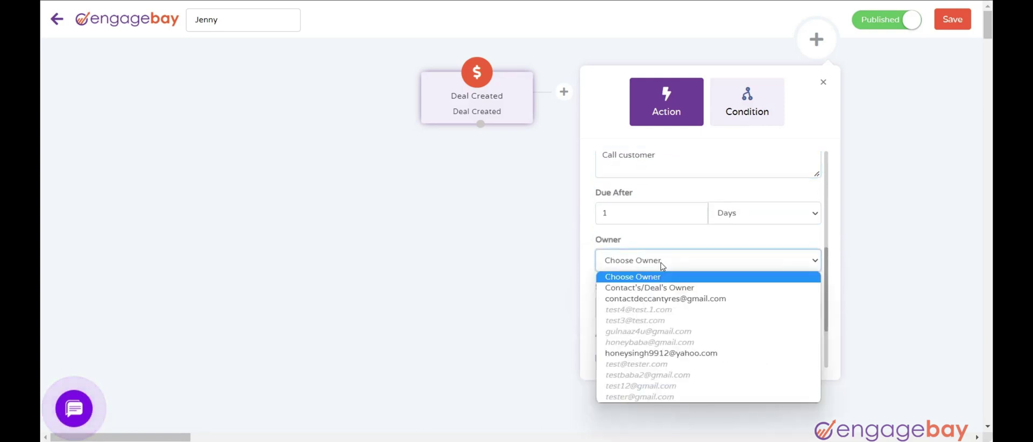
pyautogui.click(635, 353)
pyautogui.scroll(-3, 682, 314)
pyautogui.click(676, 215)
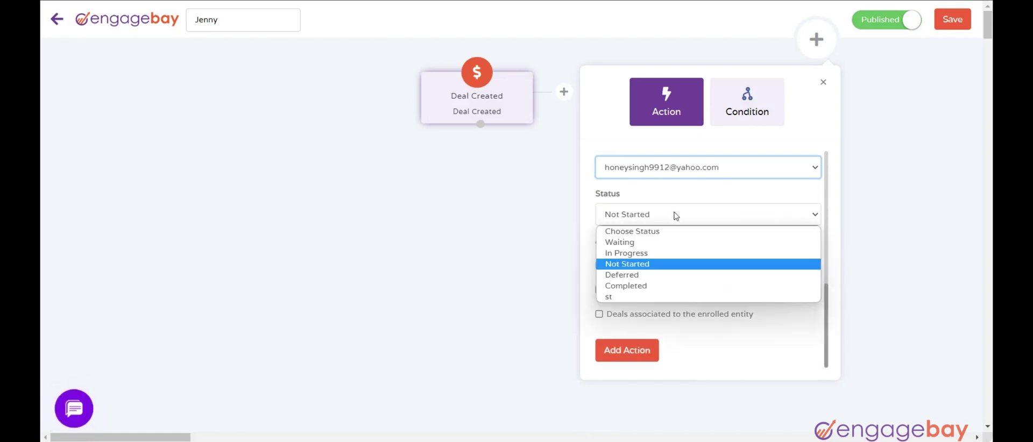
pyautogui.click(639, 243)
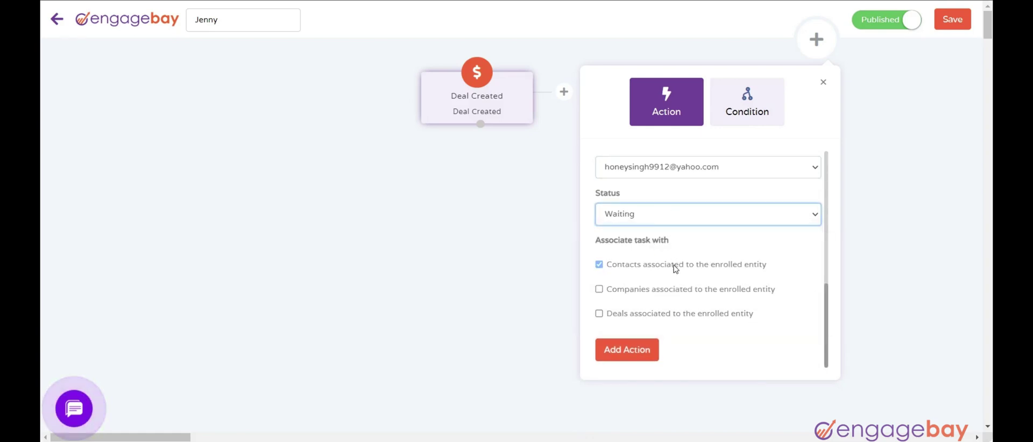
pyautogui.click(635, 351)
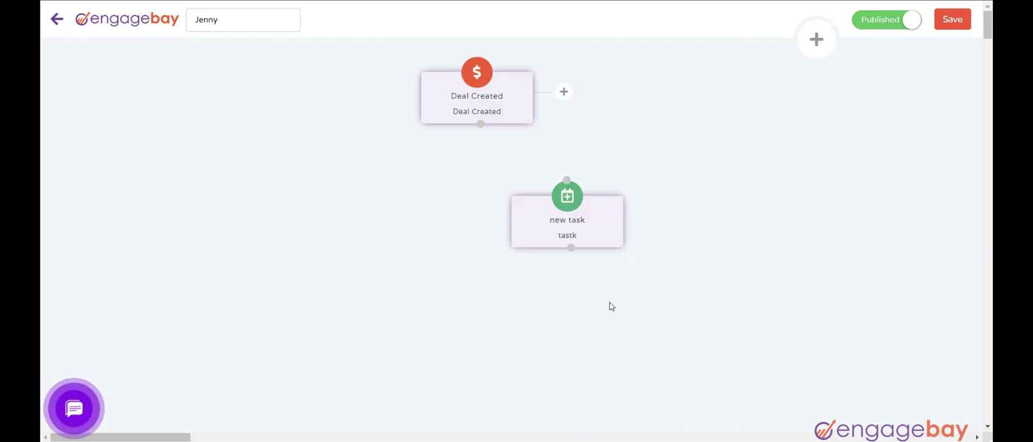
# - Link the Deal Created trigger's bottom port to the new task node, then save
pyautogui.moveTo(478, 124); pyautogui.dragTo(566, 180)
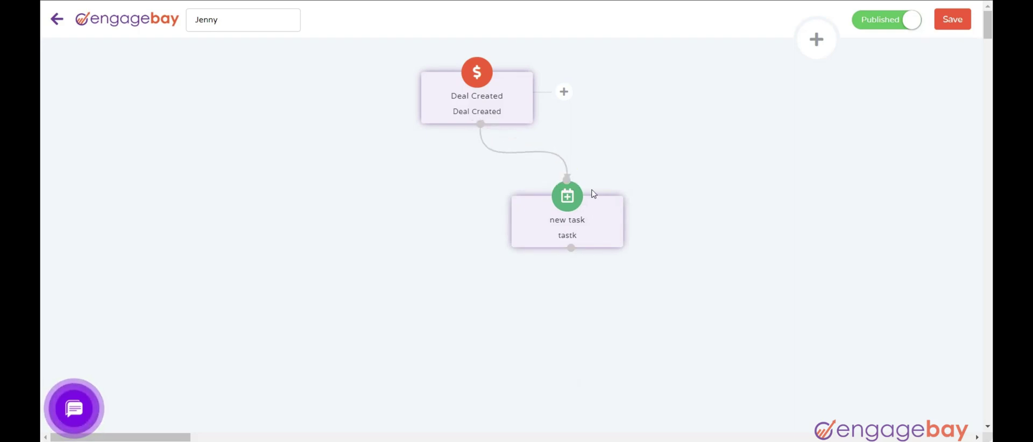
pyautogui.click(950, 25)
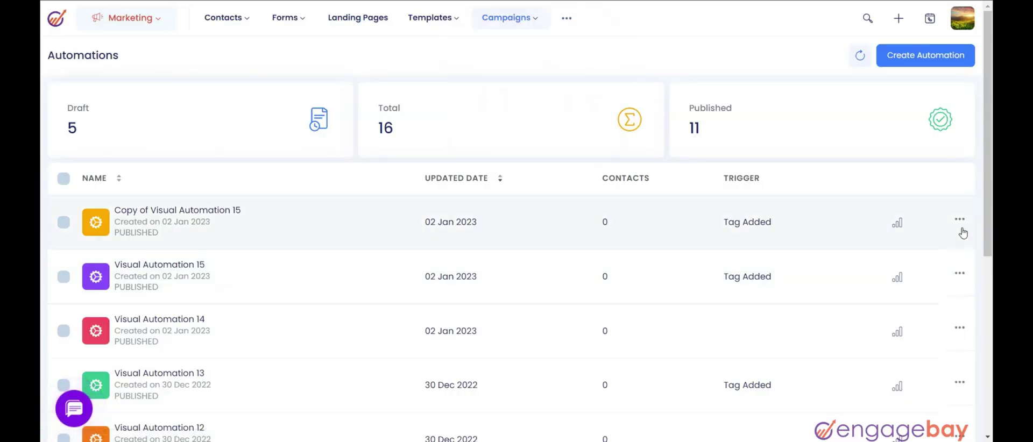
# - Open the actions menu on the Copy of Visual Automation 15 row
pyautogui.click(960, 221)
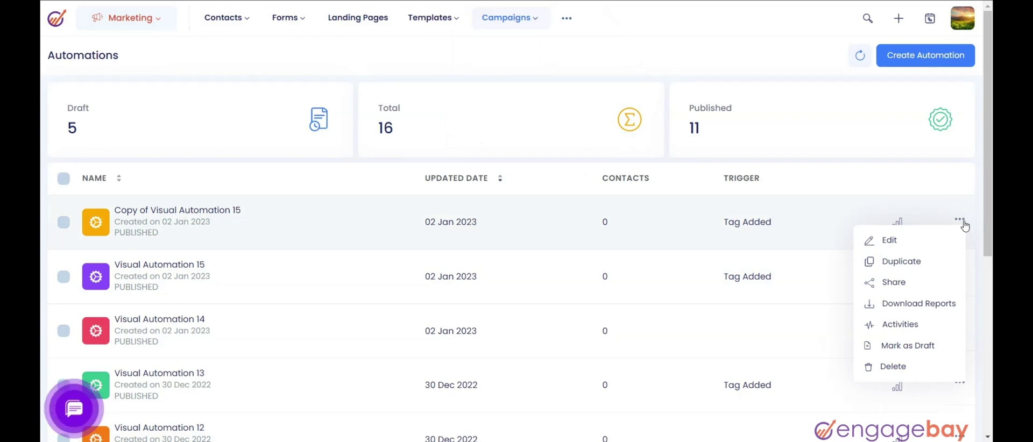
# - Look over Edit and Duplicate, open the Share Automation dialog, then cancel it
pyautogui.click(893, 241)
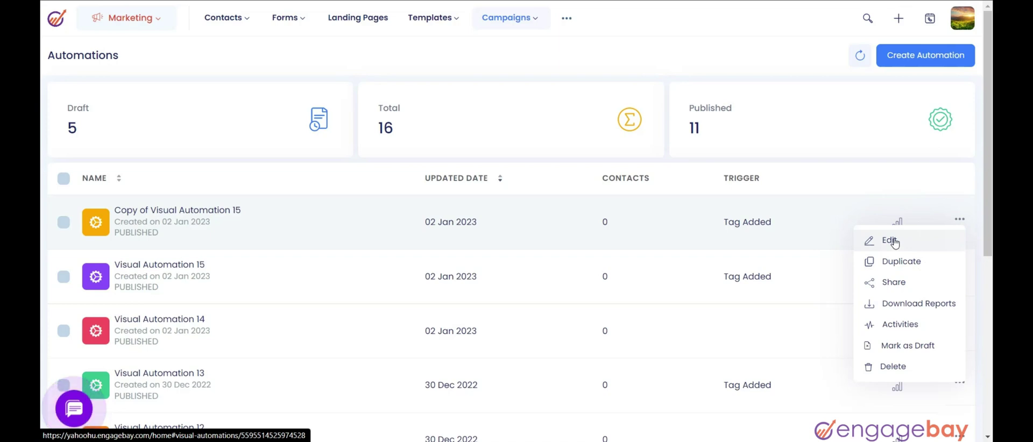
pyautogui.click(897, 267)
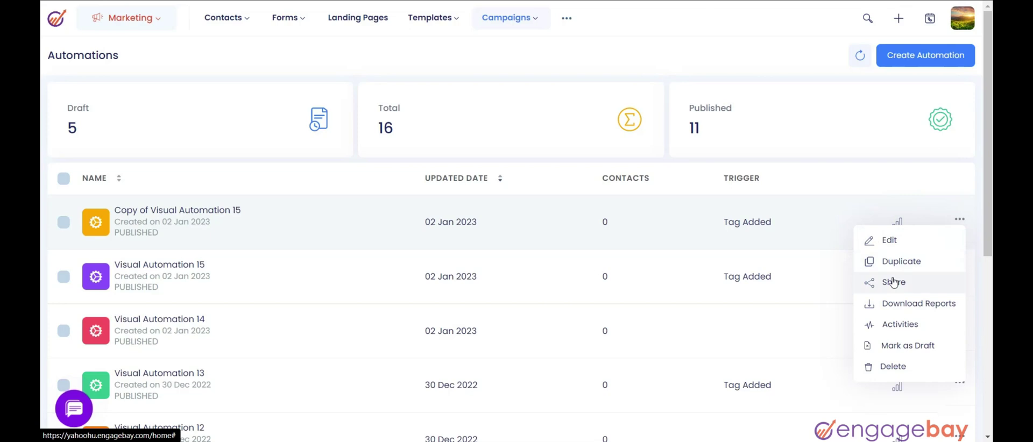
pyautogui.click(892, 284)
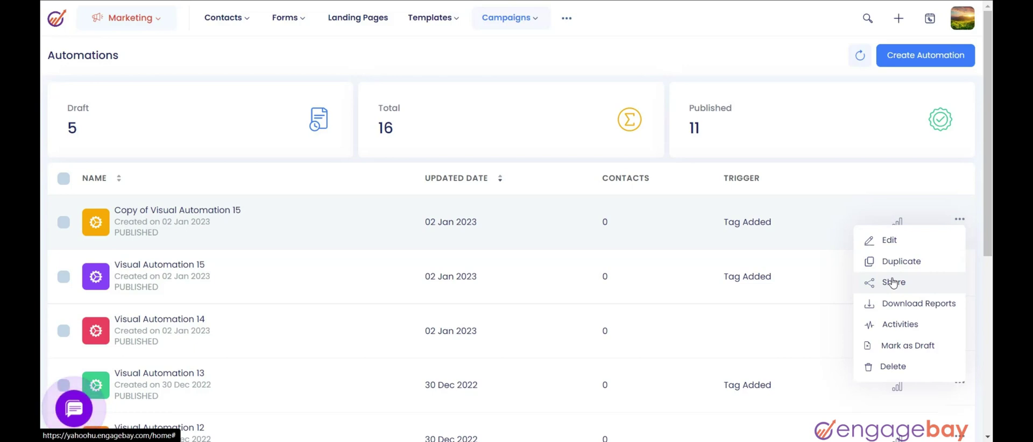
pyautogui.click(893, 283)
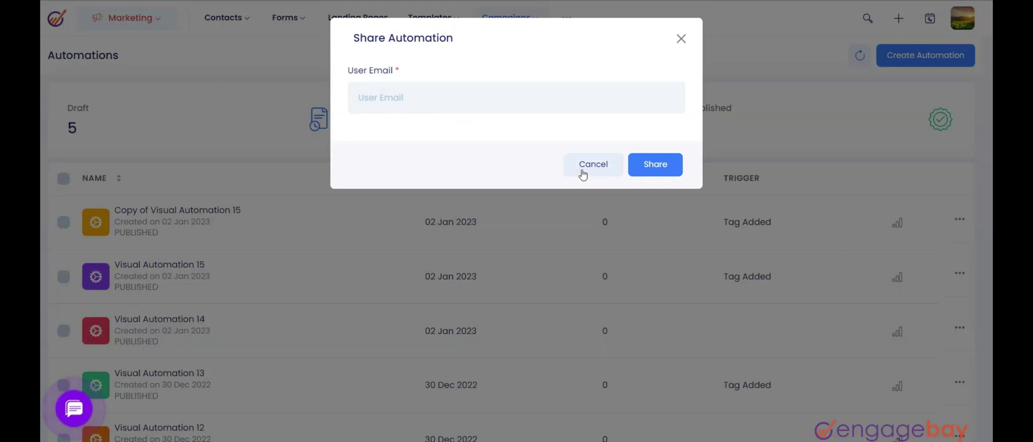
pyautogui.click(582, 174)
# - Review the row menu's remaining options, then open the 3616-contact Bob_Free_Follow up report
pyautogui.click(959, 219)
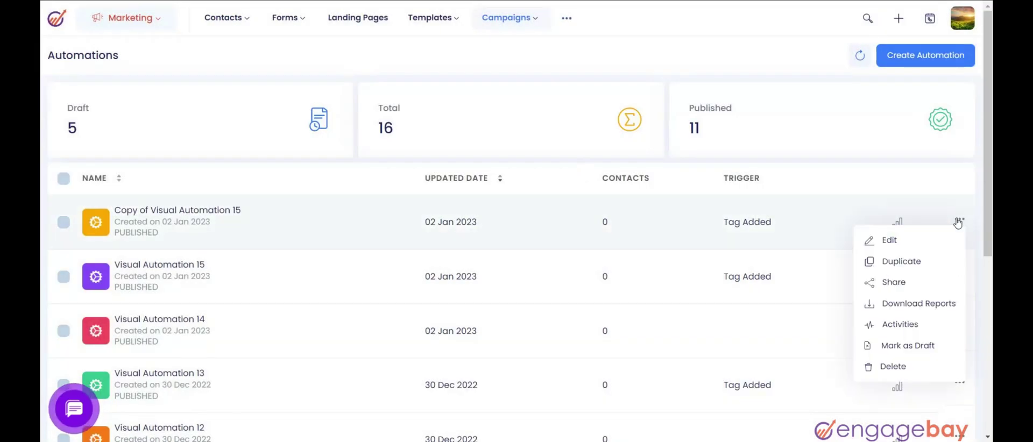
pyautogui.click(919, 306)
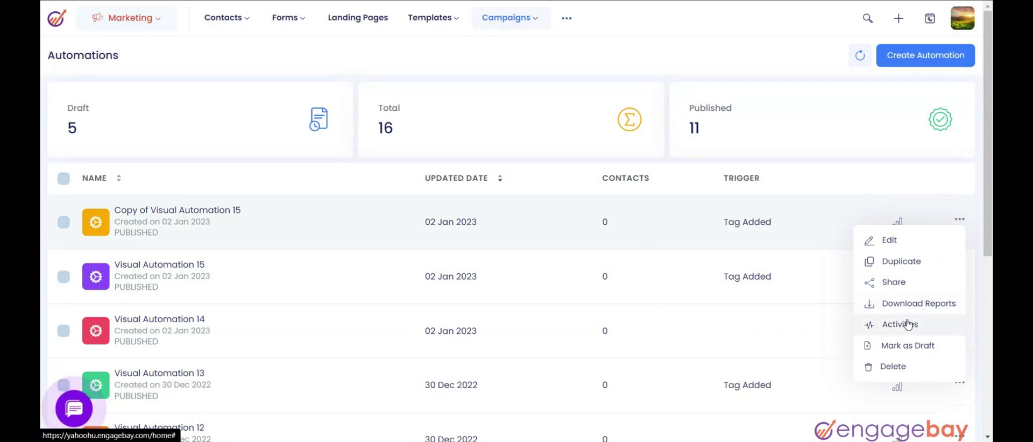
pyautogui.click(909, 324)
pyautogui.click(910, 347)
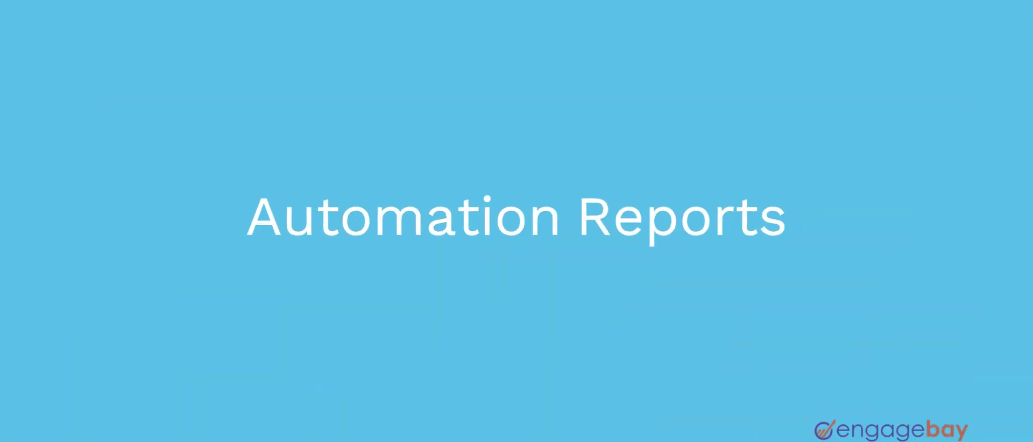
pyautogui.click(907, 325)
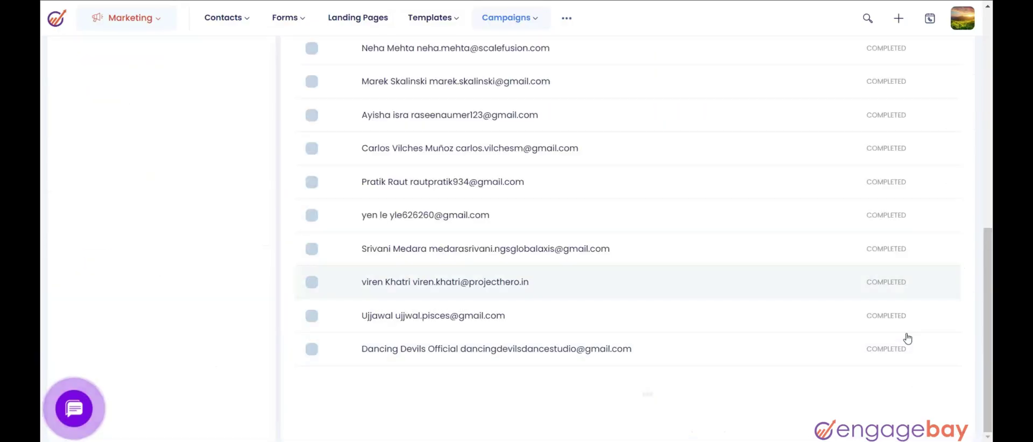
pyautogui.scroll(-2, 906, 337)
pyautogui.scroll(10, 906, 337)
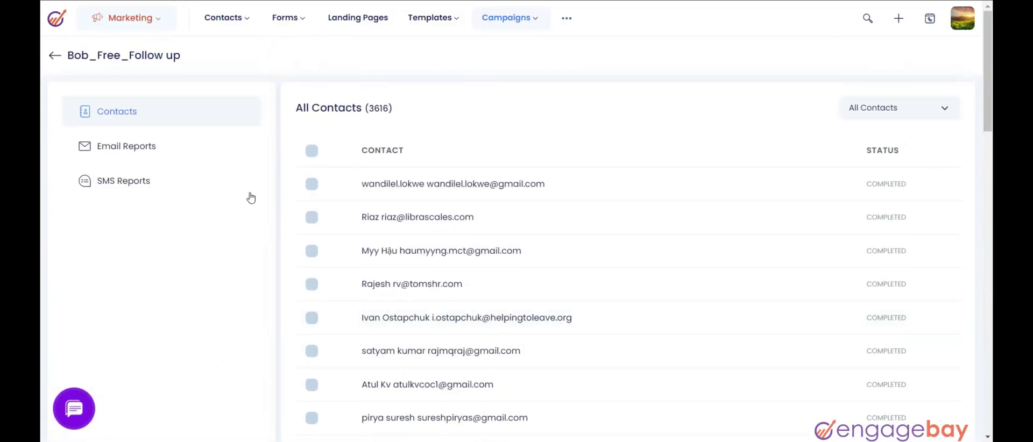
# - Flip through the Contacts, Email Reports and SMS Reports sections, ending back on Contacts
pyautogui.click(148, 118)
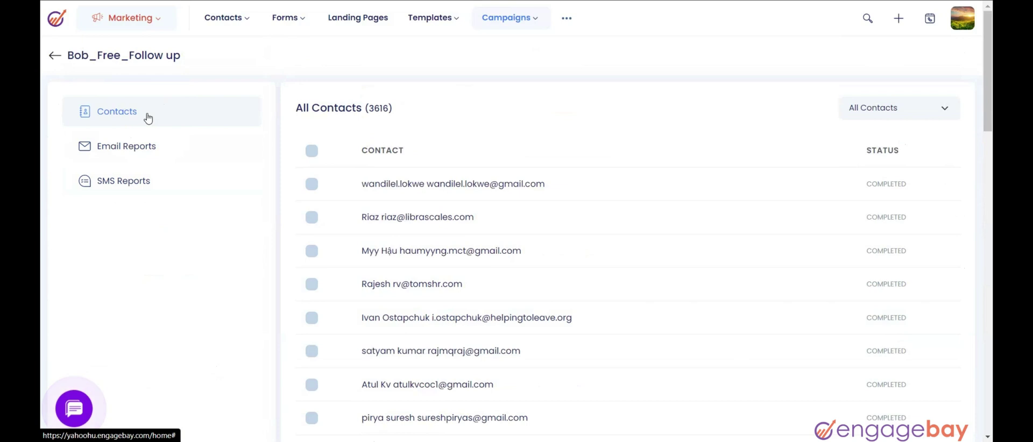
pyautogui.click(134, 147)
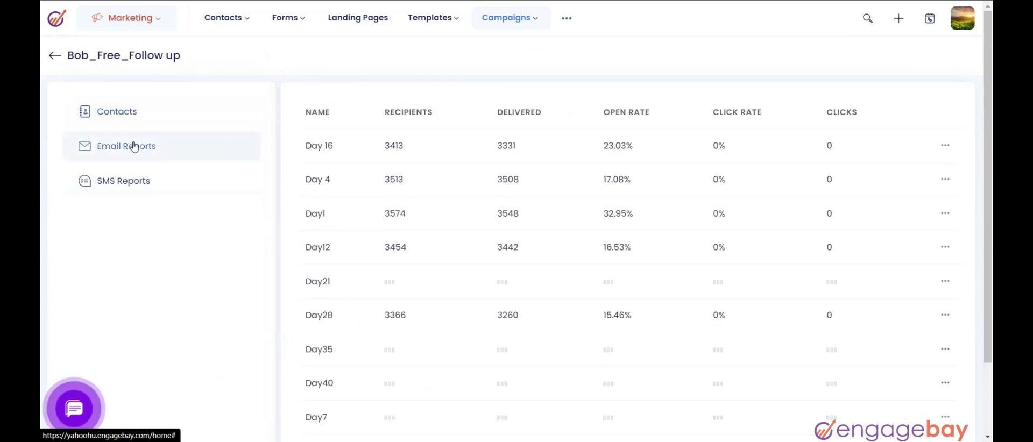
pyautogui.click(123, 180)
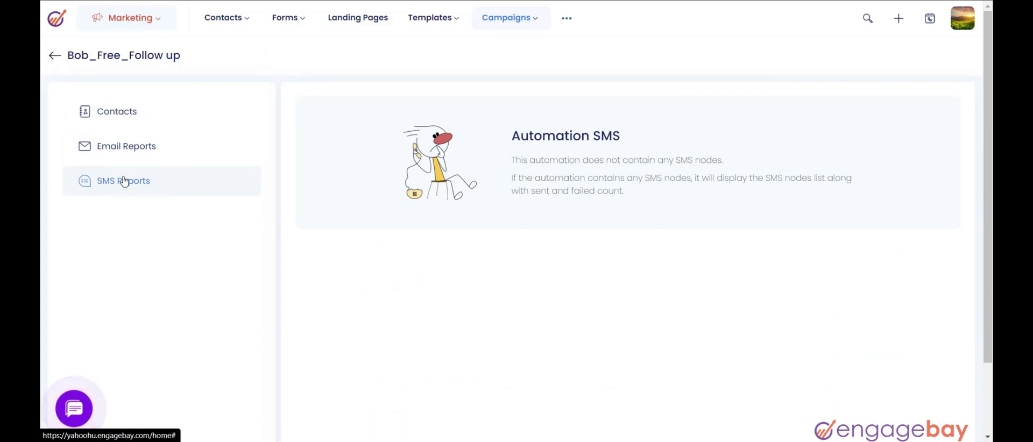
pyautogui.click(138, 120)
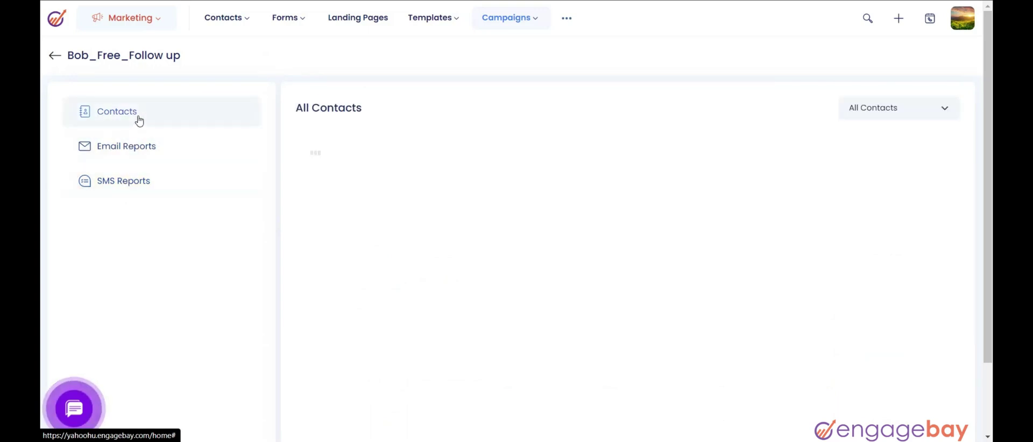
# - Filter the contacts list to Active, then Completed, then Hard Bounces
pyautogui.click(942, 109)
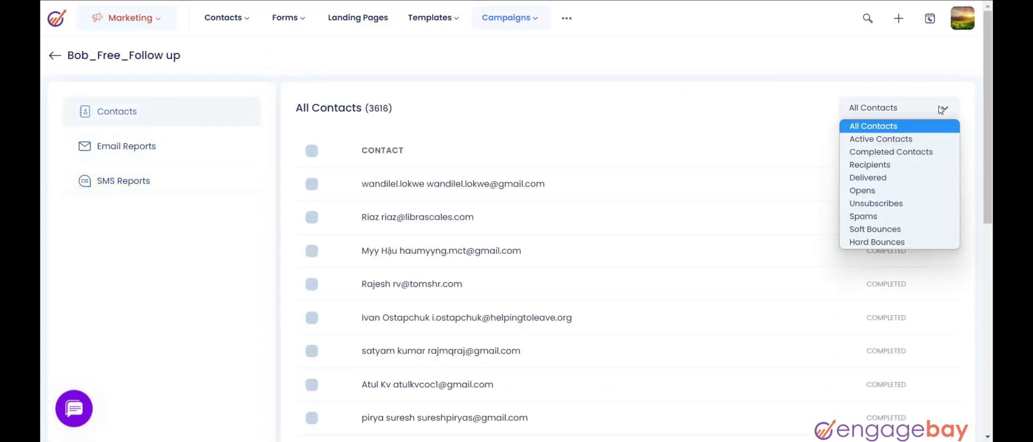
pyautogui.click(878, 140)
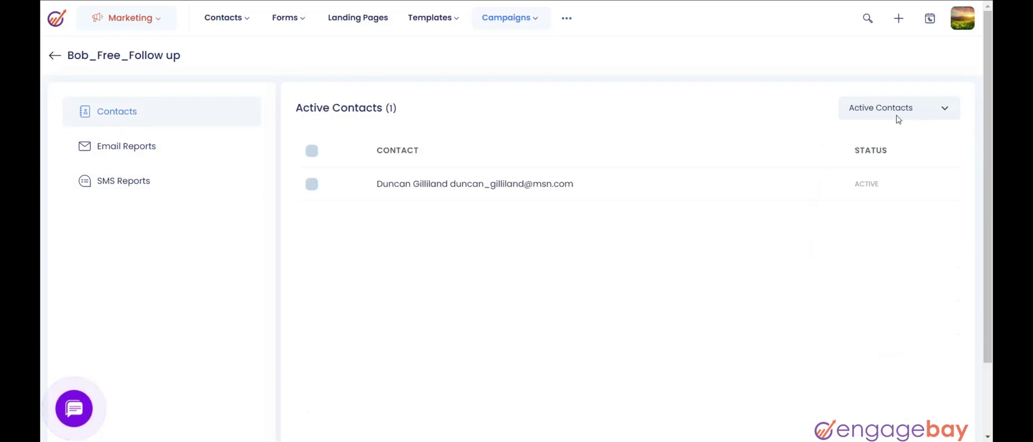
pyautogui.click(882, 113)
pyautogui.click(877, 152)
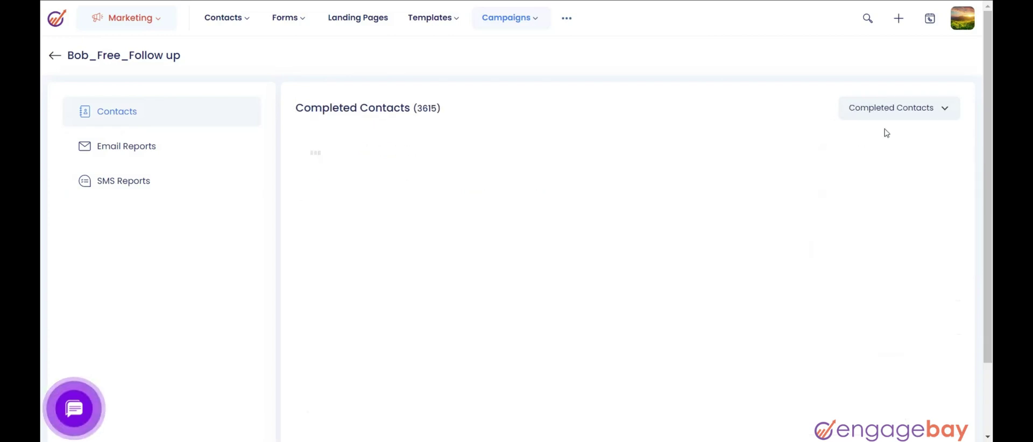
pyautogui.click(891, 110)
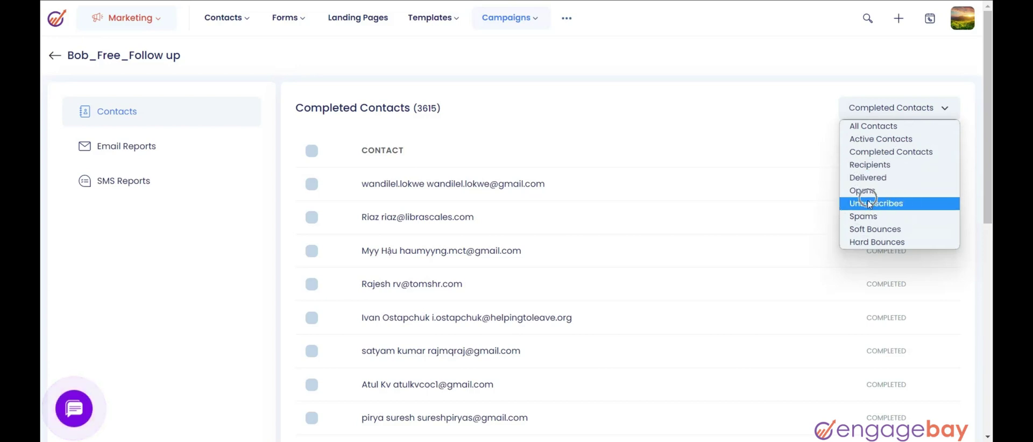
pyautogui.click(872, 242)
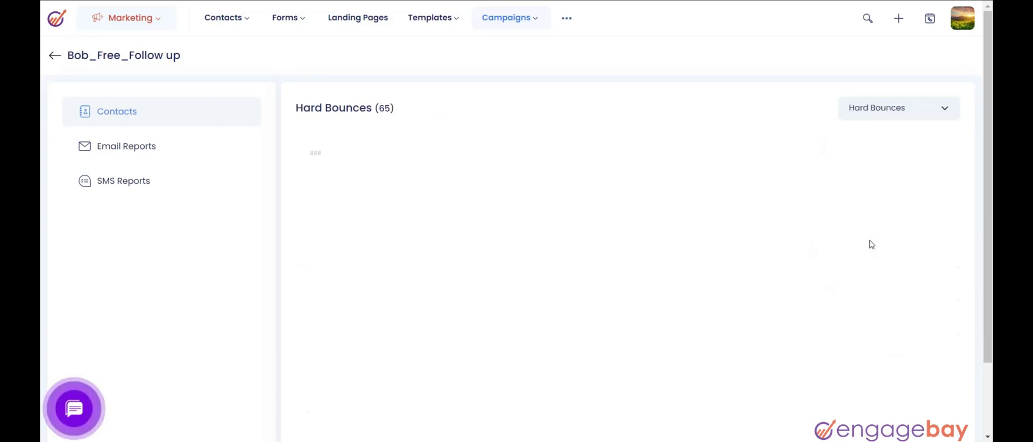
# - Switch the filter to All Contacts and Completed, then view the Email Reports
pyautogui.click(929, 116)
pyautogui.click(915, 122)
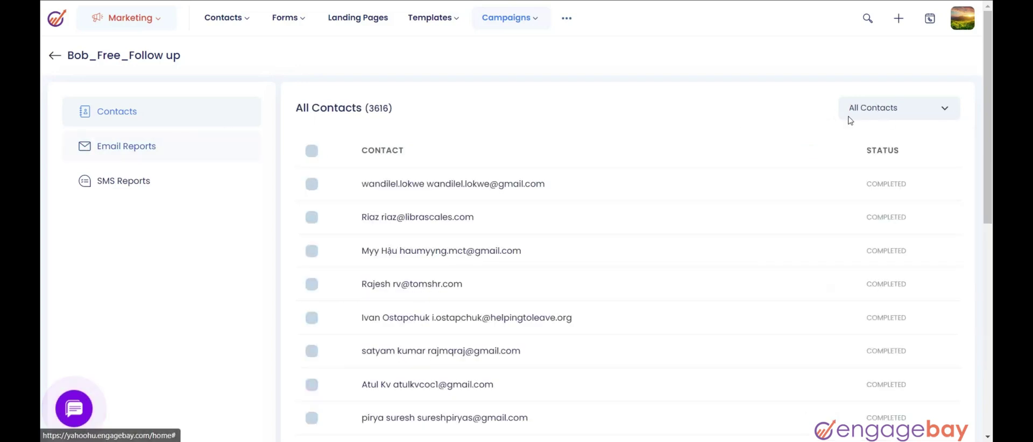
pyautogui.click(934, 109)
pyautogui.click(897, 152)
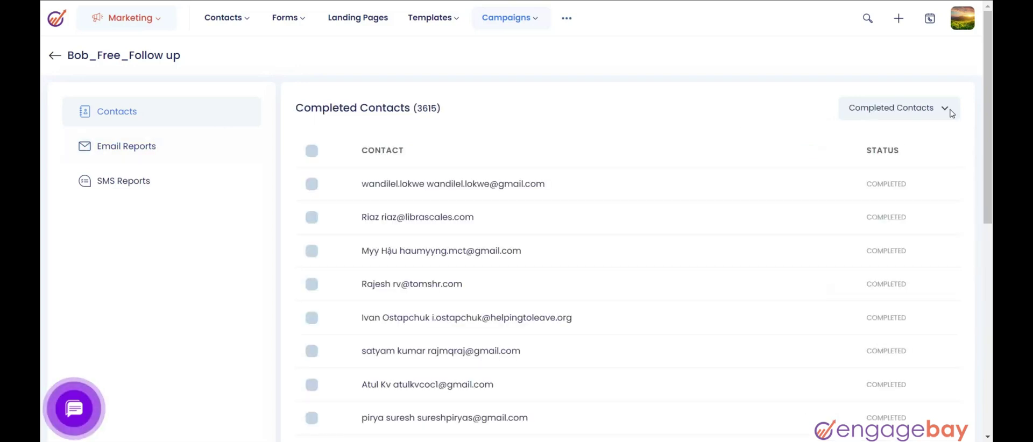
pyautogui.click(173, 144)
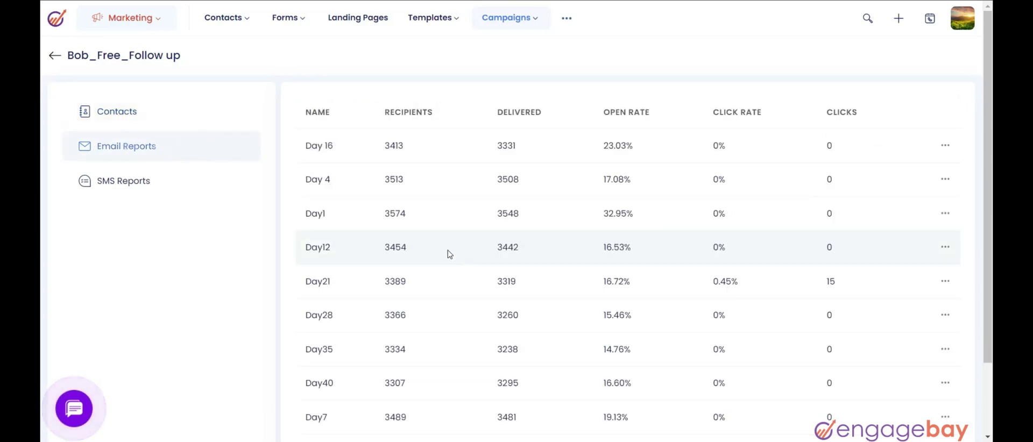
# - Open the Contacts report from the Day 16 email row's actions menu, showing 0 recipients
pyautogui.scroll(-2, 208, 254)
pyautogui.scroll(2, 312, 163)
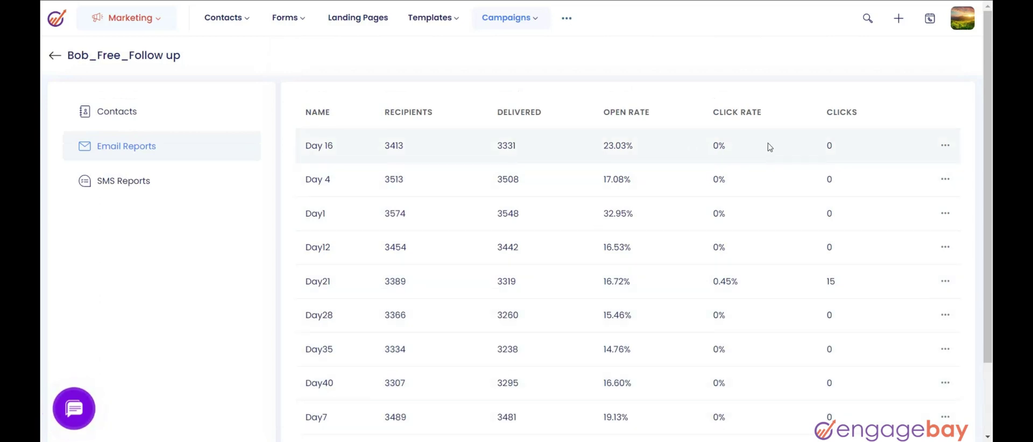
pyautogui.click(945, 146)
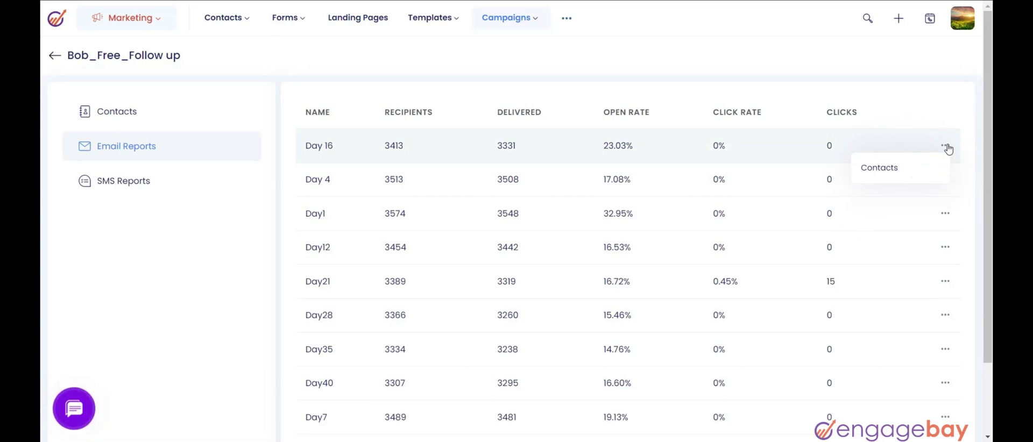
pyautogui.click(895, 174)
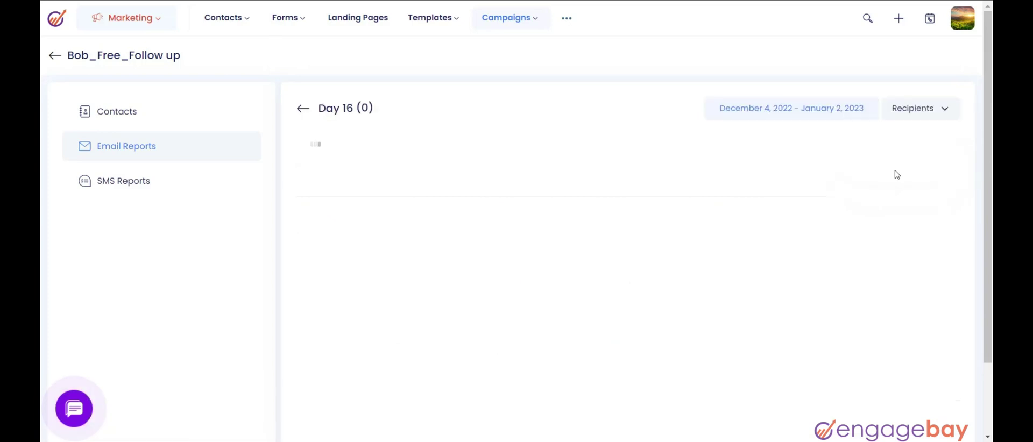
# - Set the Day 16 recipients report to a custom range of October 1 – November 30, 2022, listing 7 contacts
pyautogui.click(833, 112)
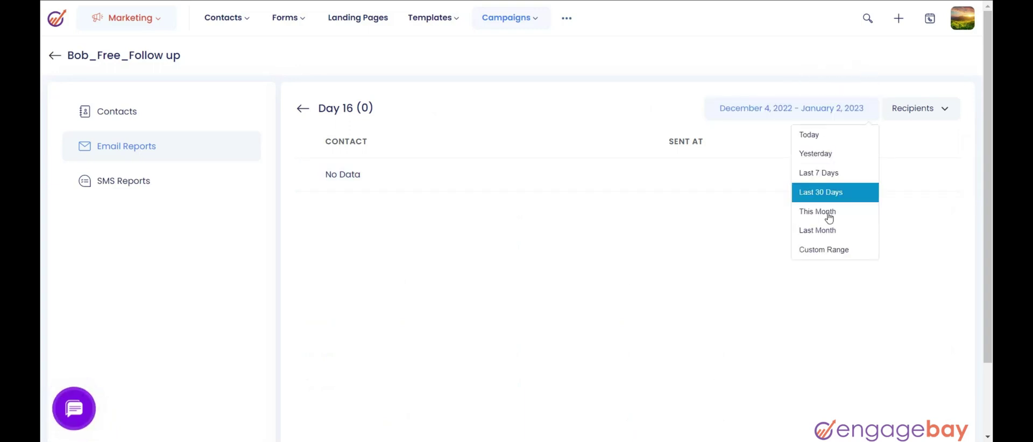
pyautogui.click(815, 249)
pyautogui.click(590, 145)
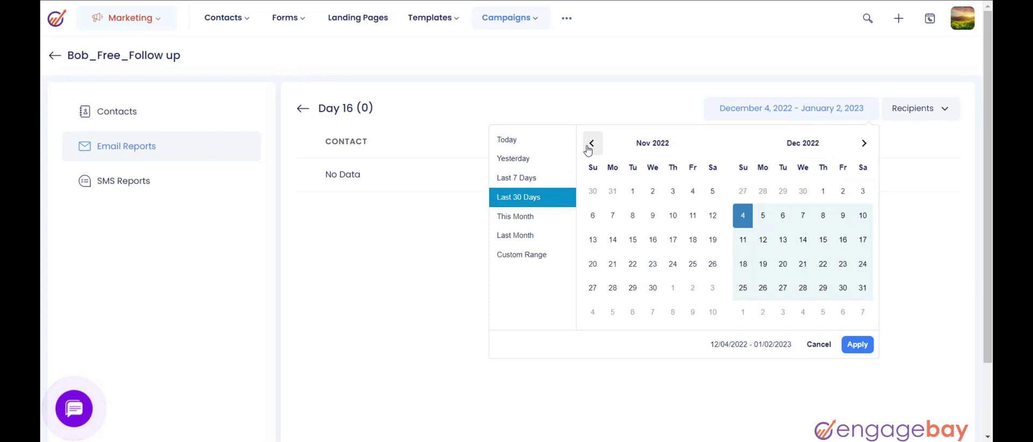
pyautogui.click(589, 145)
pyautogui.click(712, 191)
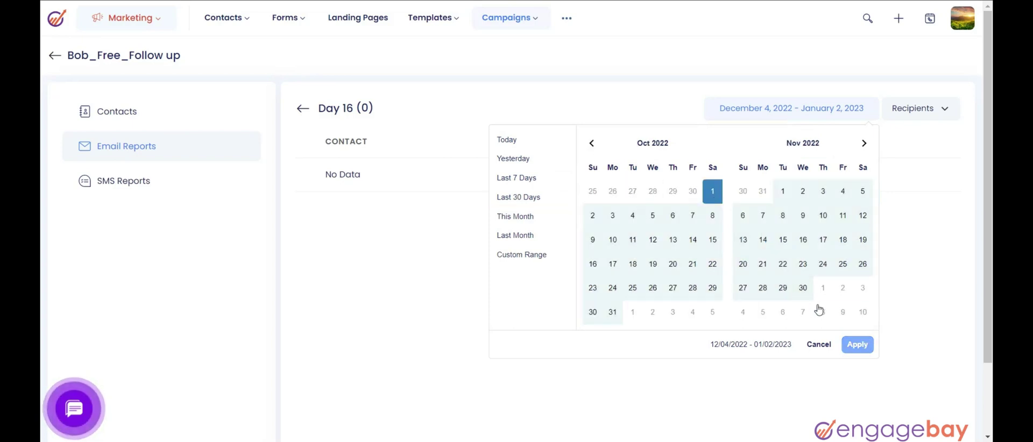
pyautogui.click(802, 290)
pyautogui.click(856, 344)
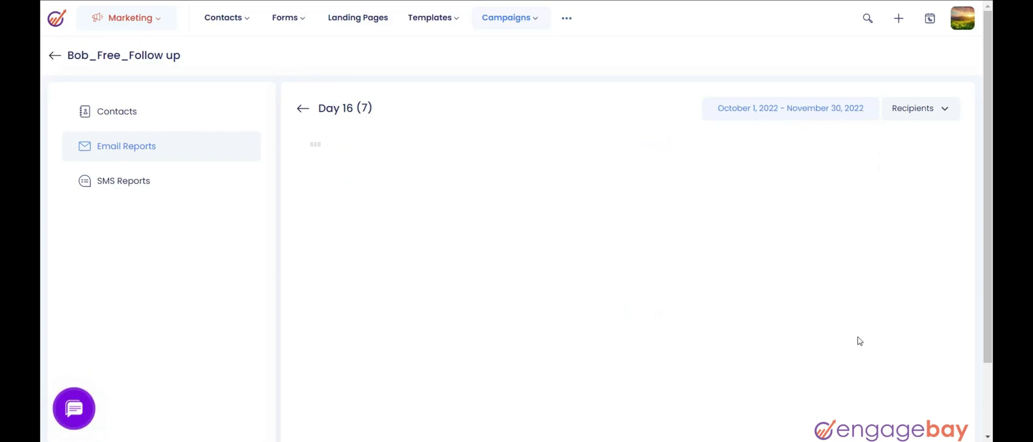
pyautogui.click(945, 111)
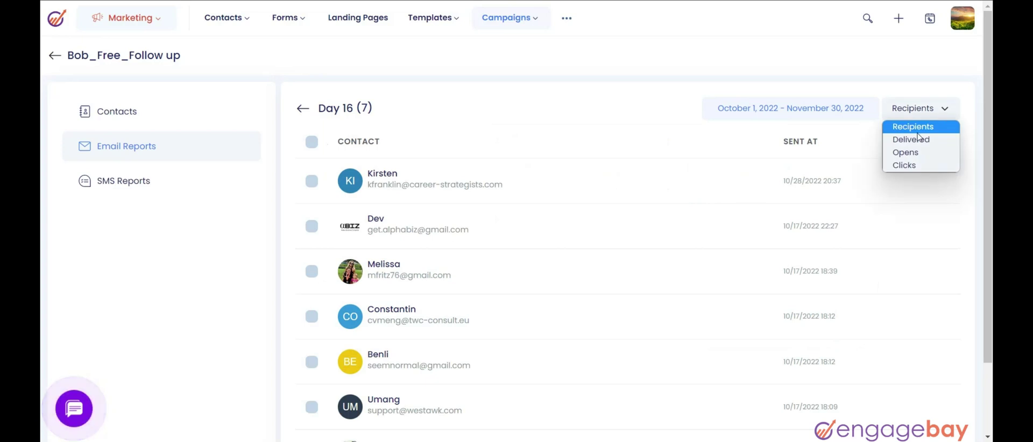
# - Preview the contacts who clicked the email, then return to the Day 16 list and select all recipients
pyautogui.click(904, 164)
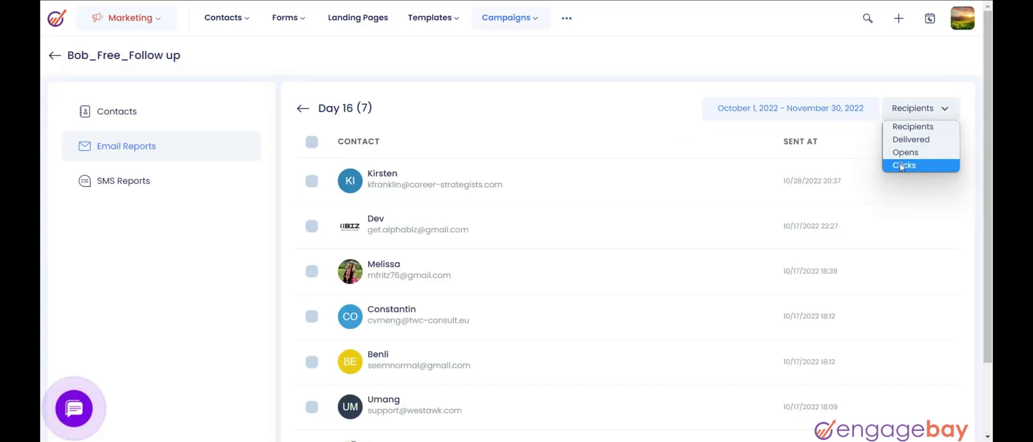
pyautogui.click(640, 130)
pyautogui.click(312, 143)
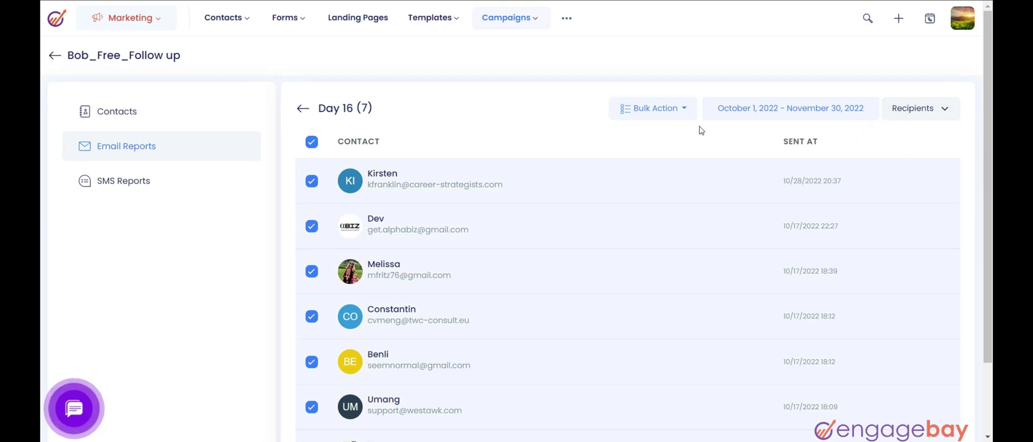
# - Look over the Bulk Action choices, then view the SMS report, which has no SMS nodes
pyautogui.click(654, 108)
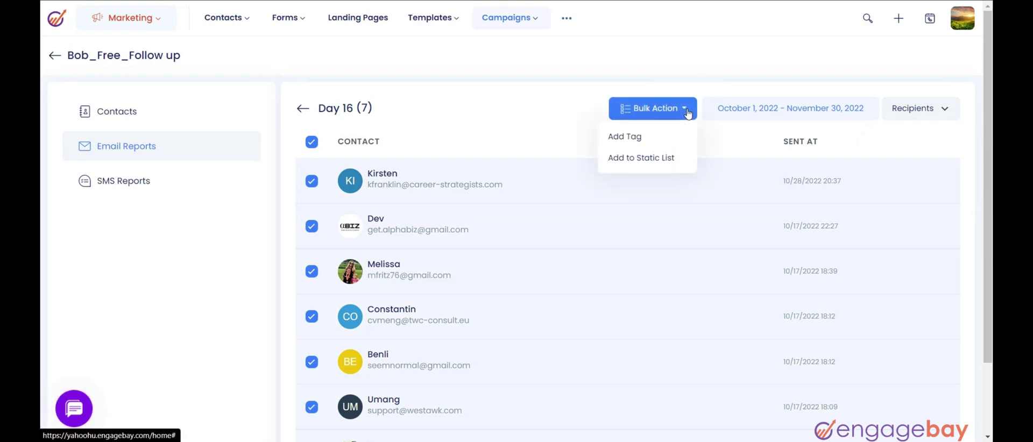
pyautogui.click(624, 138)
pyautogui.click(620, 161)
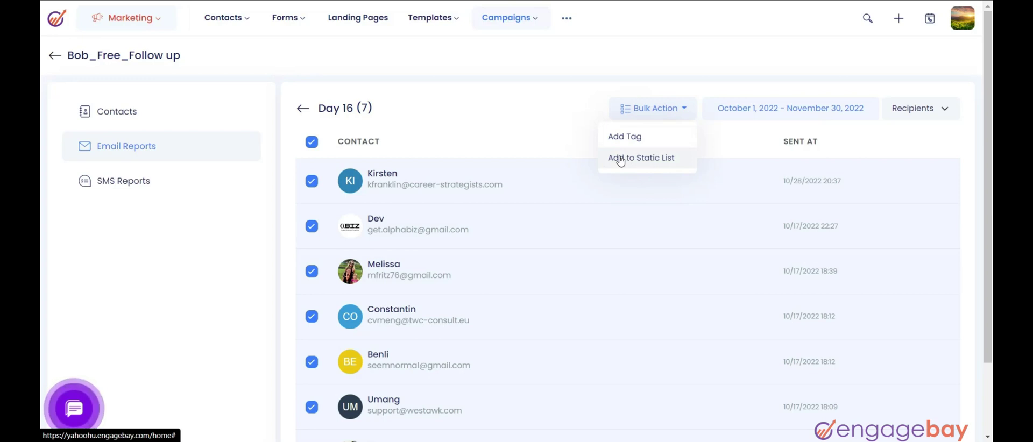
pyautogui.click(636, 164)
pyautogui.click(667, 109)
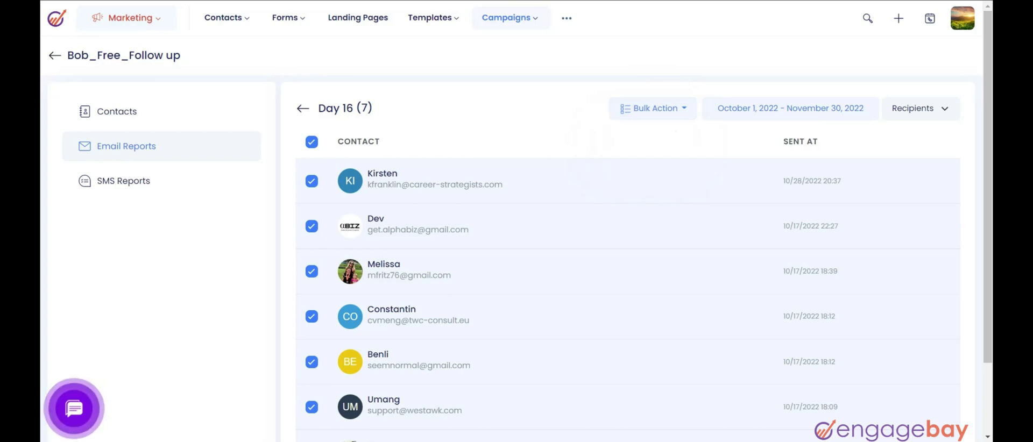
pyautogui.click(102, 184)
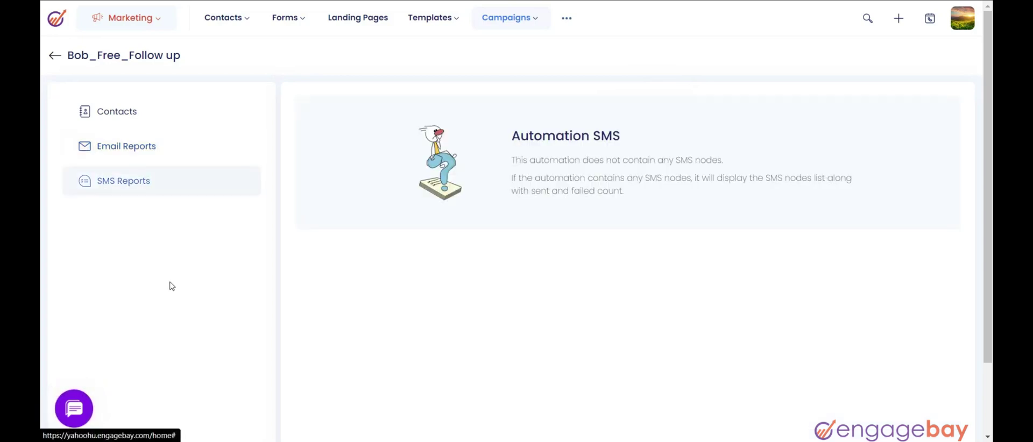